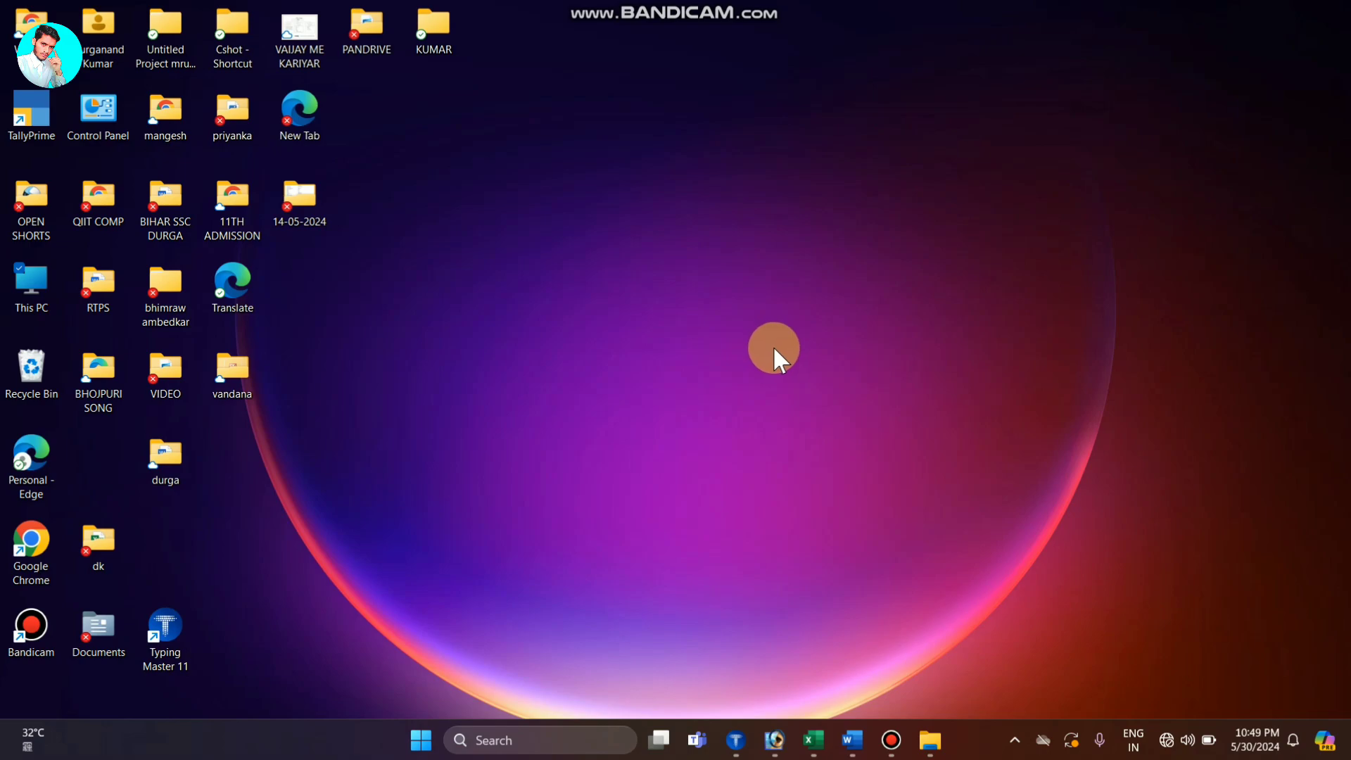
Step: Restore the FULL DATE IN MS EXCEL workbook and select the eleven dates in A3:A13
left_click(816, 740)
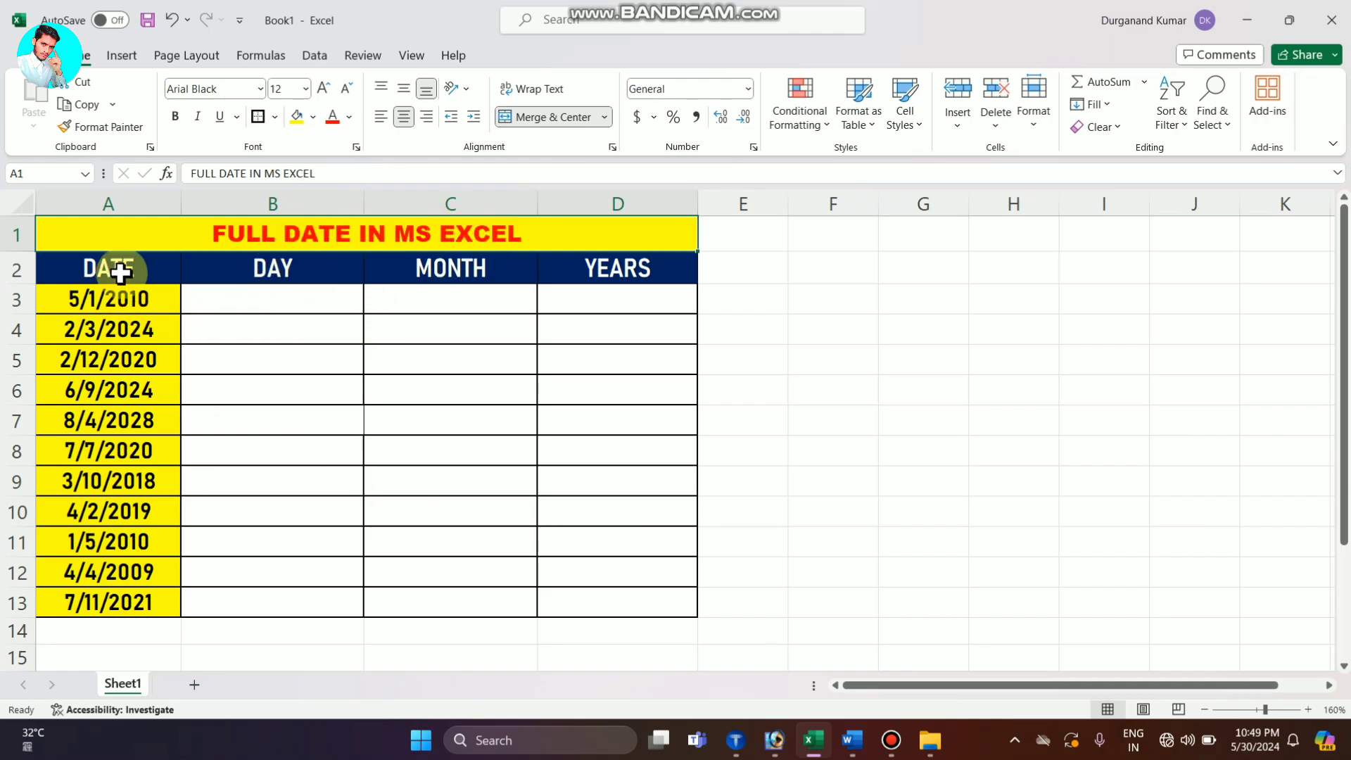
left_click_drag(117, 273, 109, 455)
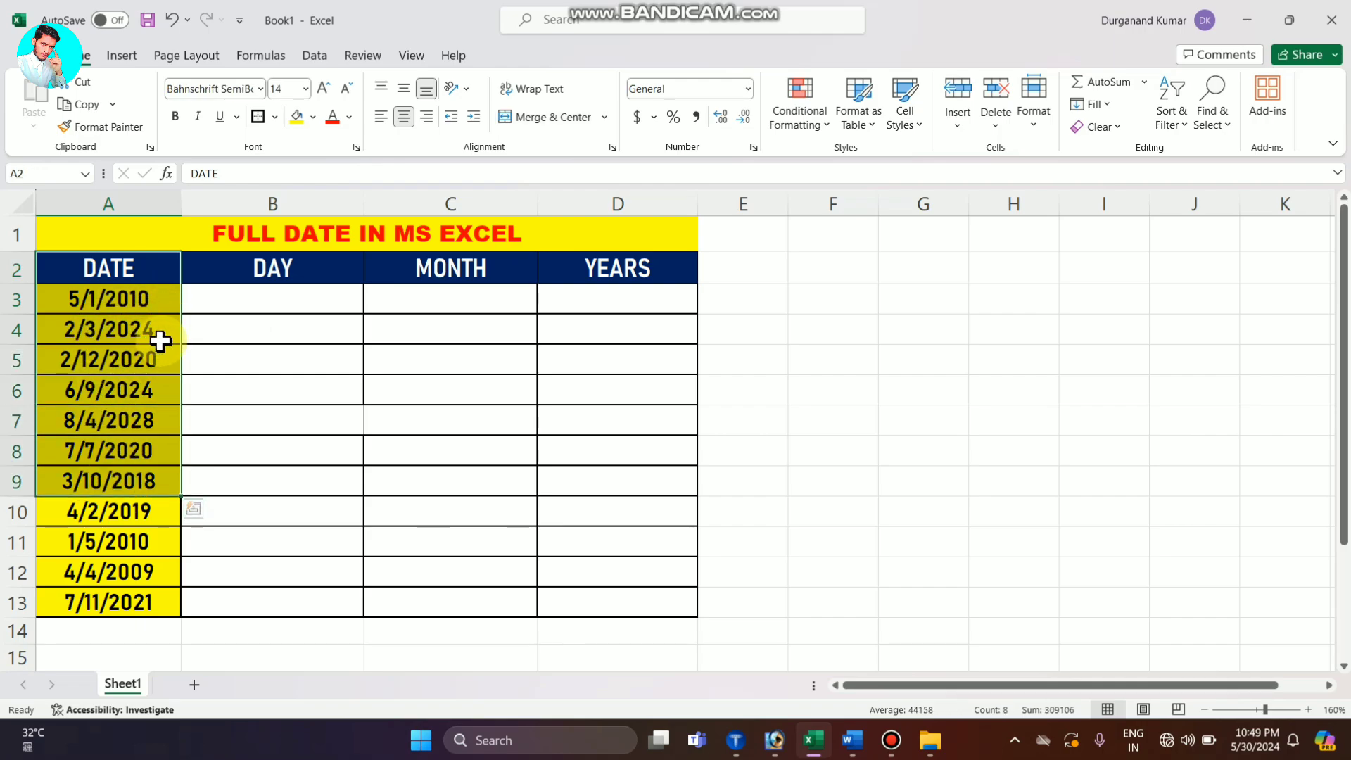
left_click(103, 516)
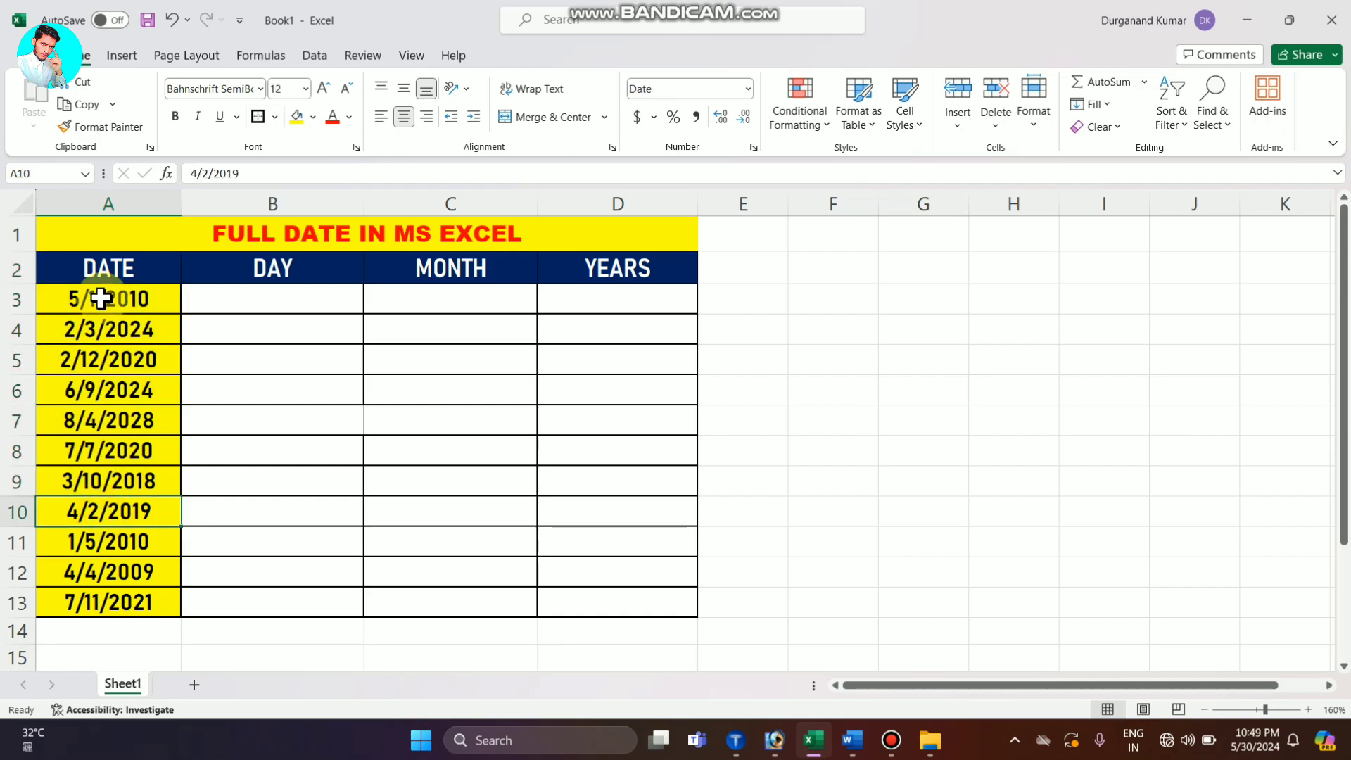
left_click_drag(100, 298, 118, 605)
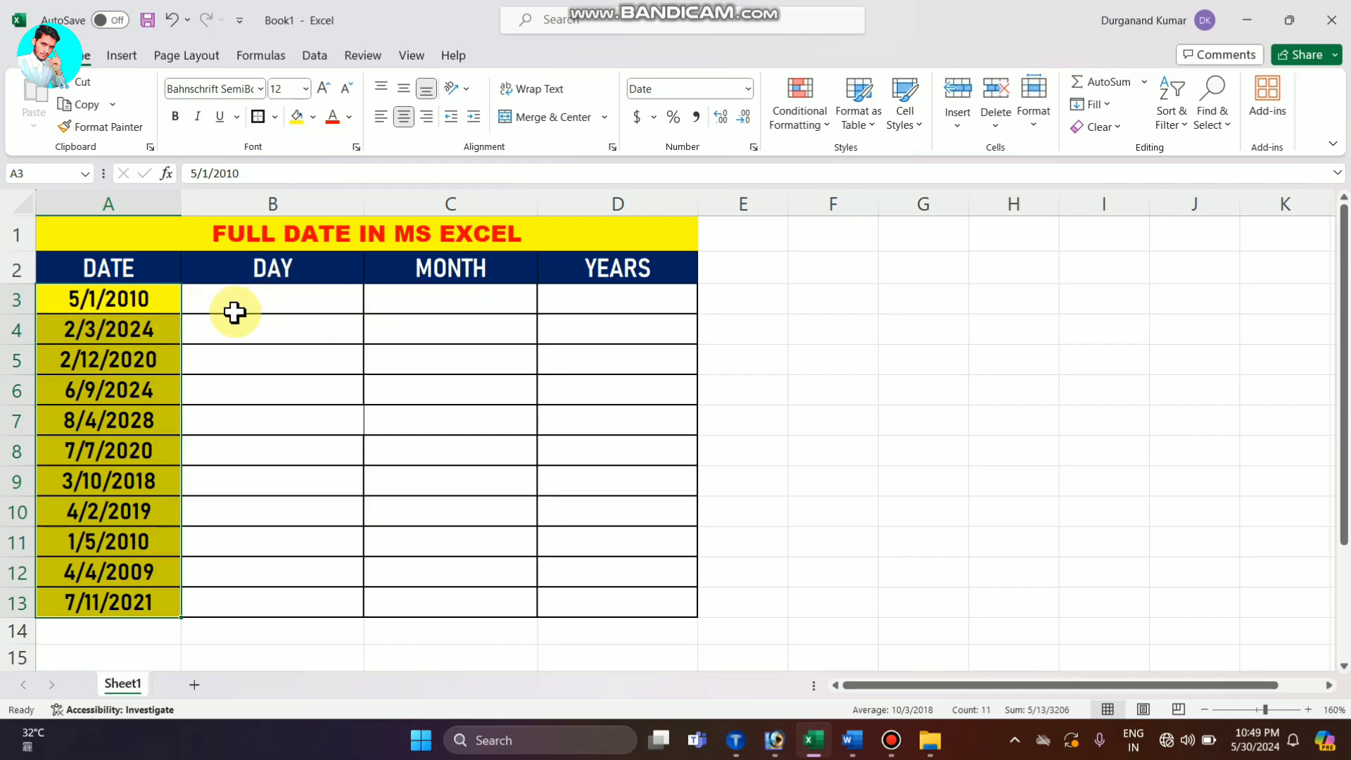
left_click(278, 302)
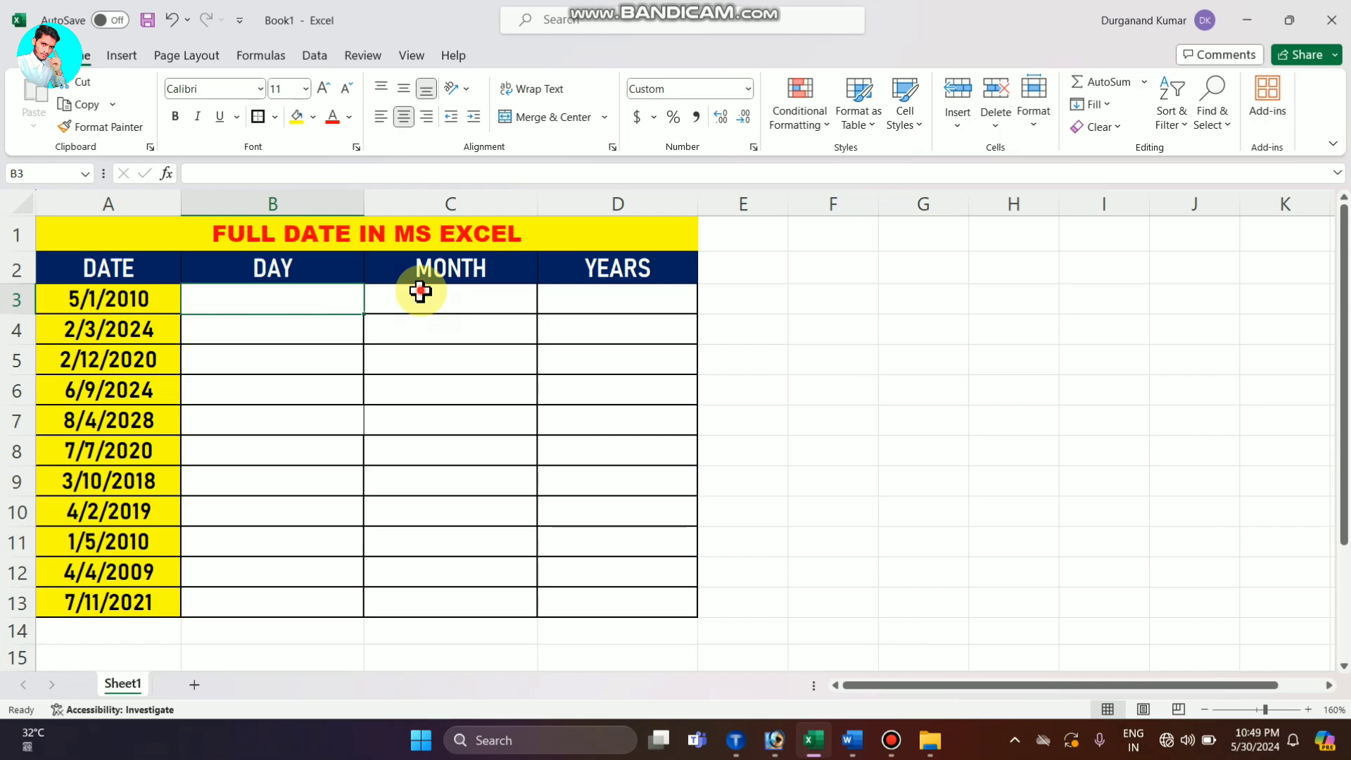
left_click(420, 291)
left_click(622, 304)
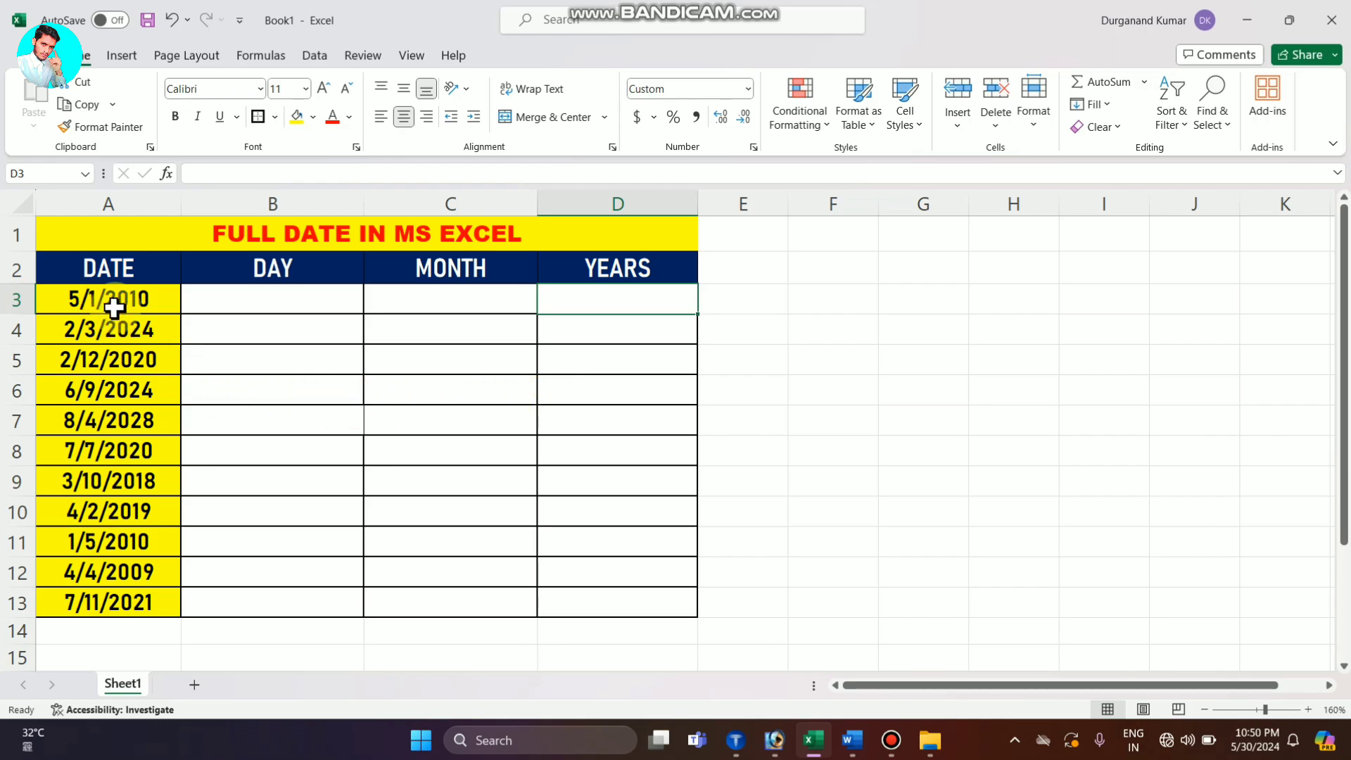
left_click_drag(115, 304, 121, 597)
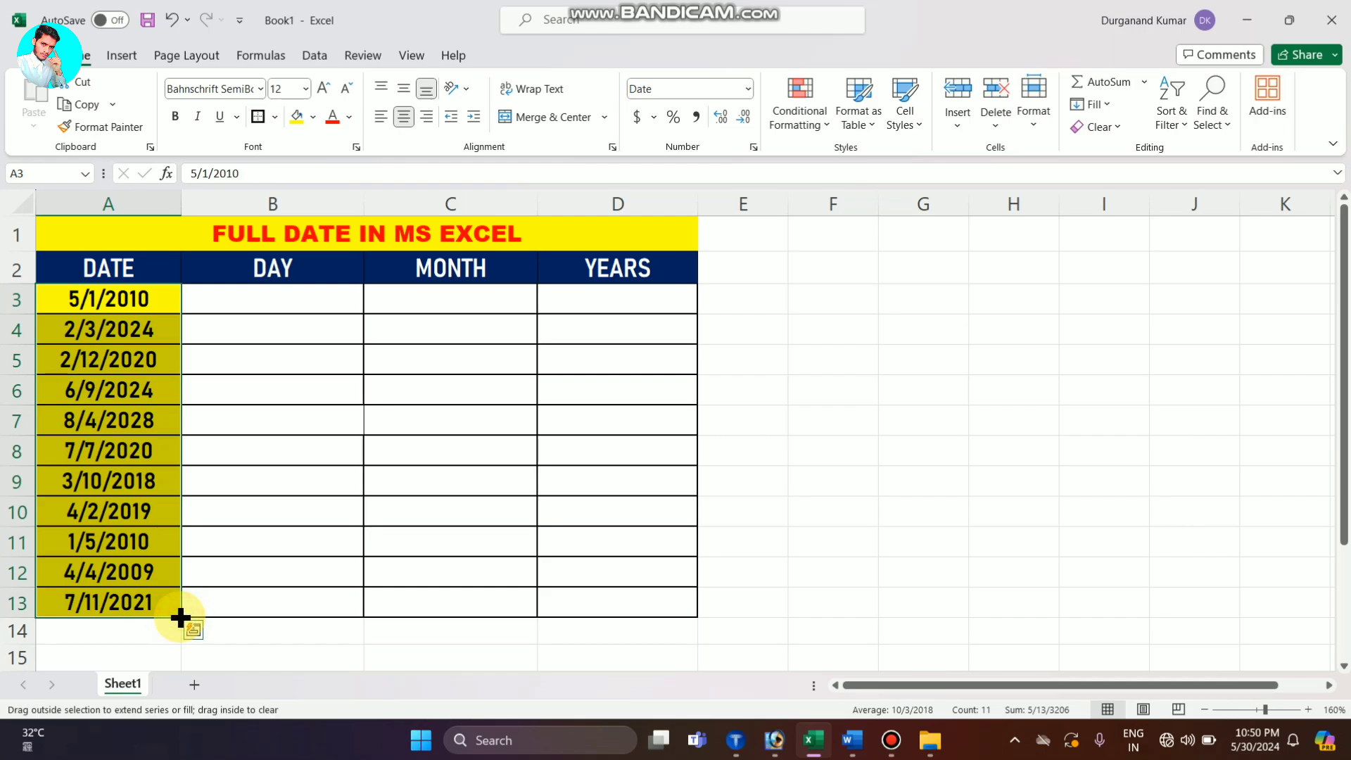
Step: Fill the A3:A13 dates across into columns B to D as plain copied cells
left_click_drag(181, 617, 677, 614)
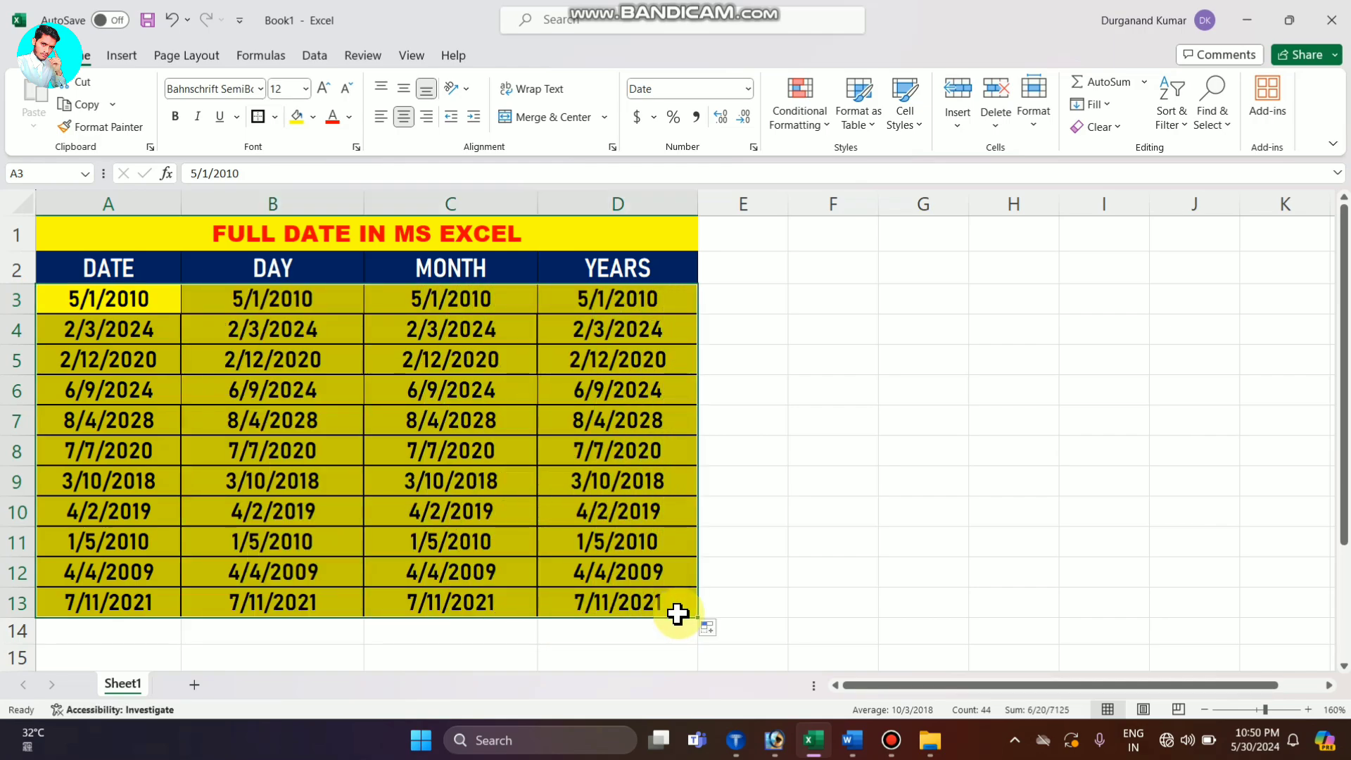
left_click(710, 629)
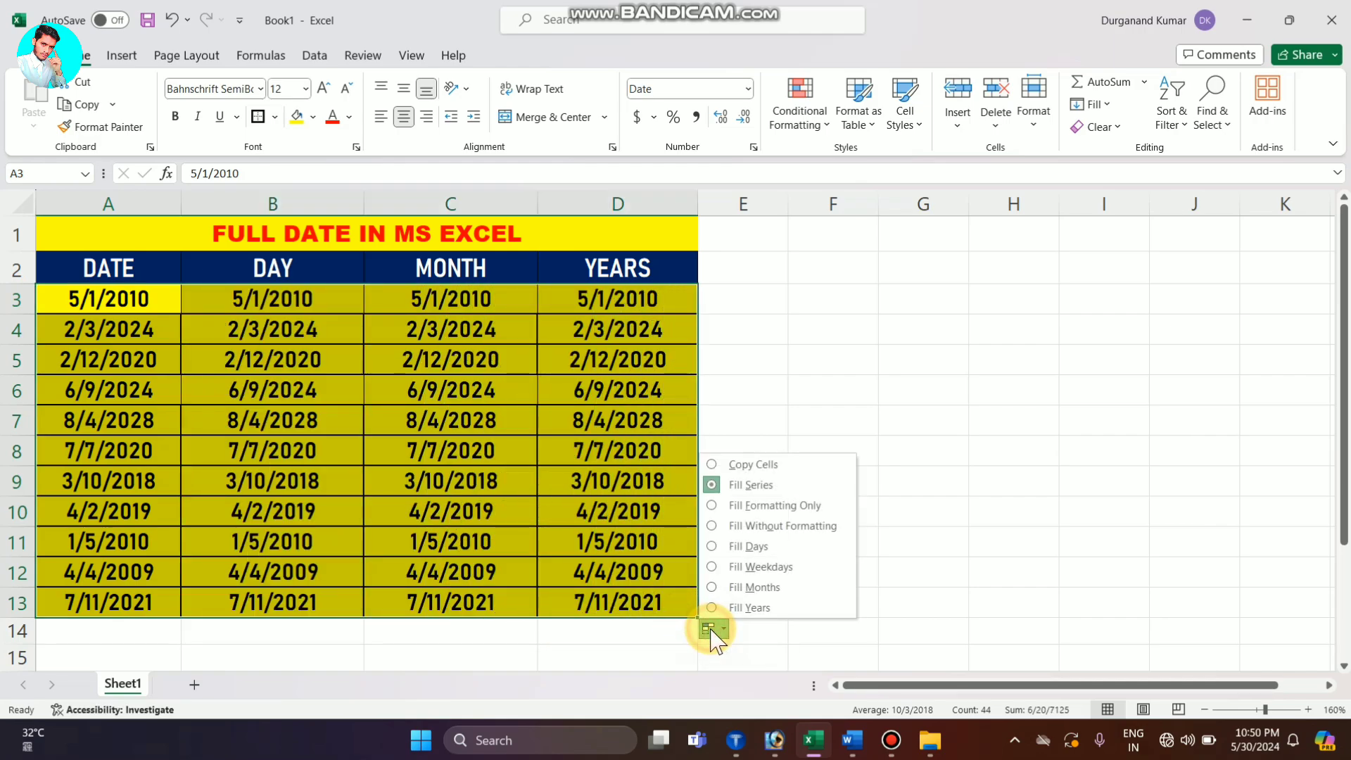
left_click(739, 465)
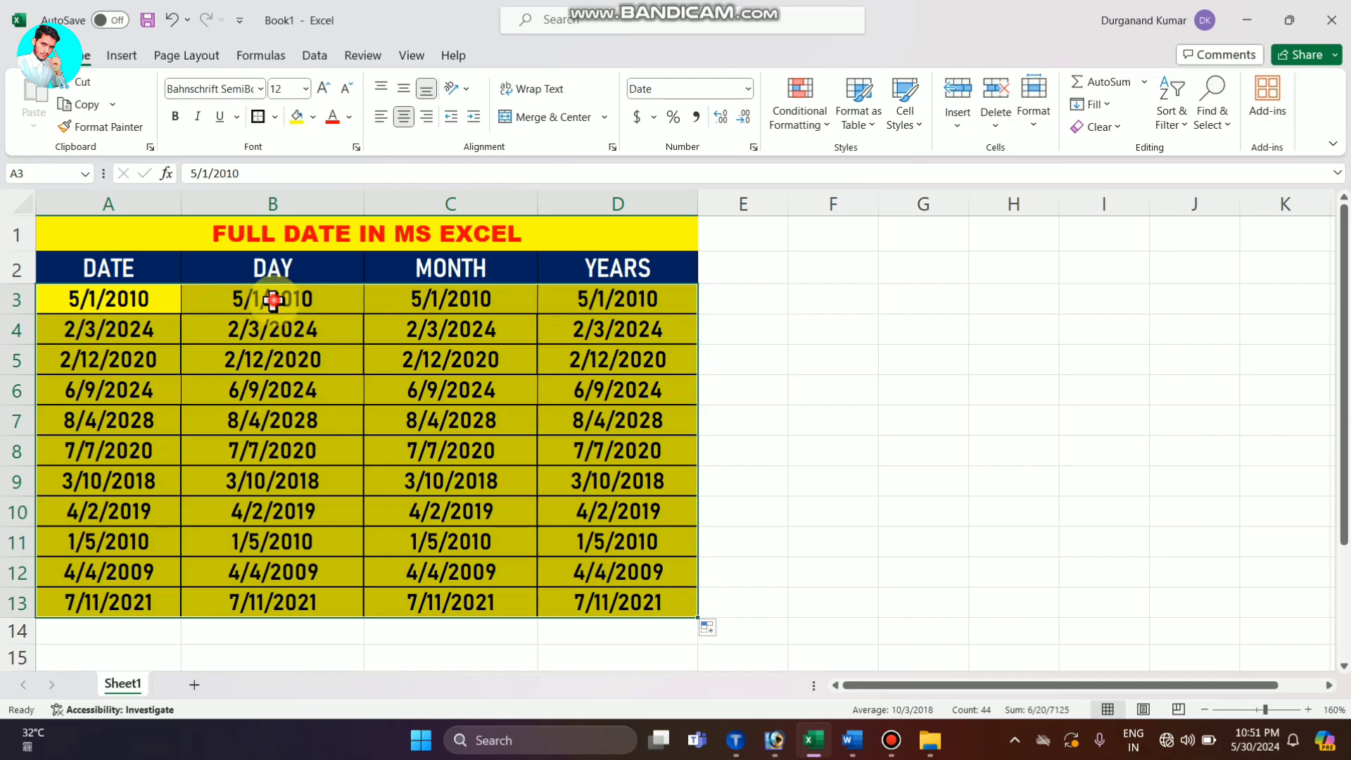
Step: Give B3:B13 the custom format dddd so the DAY column shows weekday names
left_click_drag(273, 301, 288, 600)
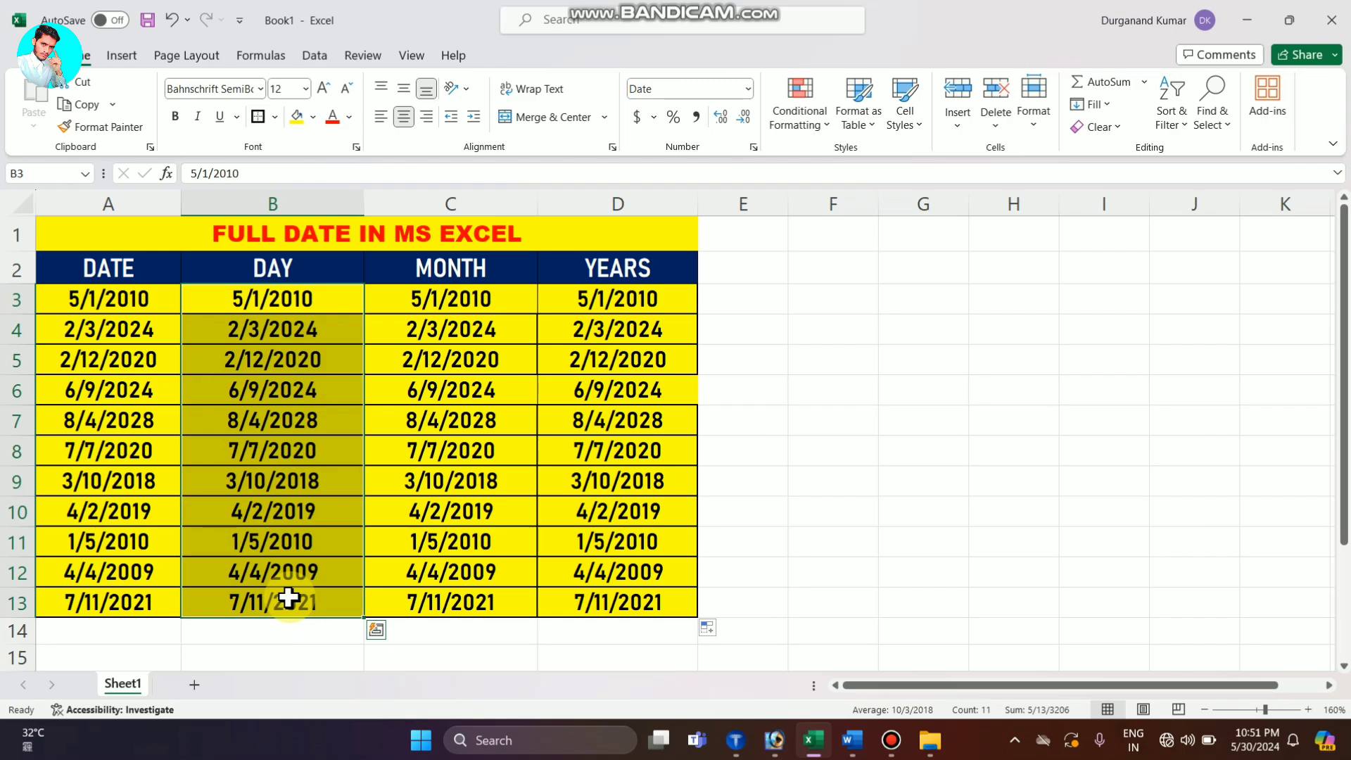
key("ctrl")
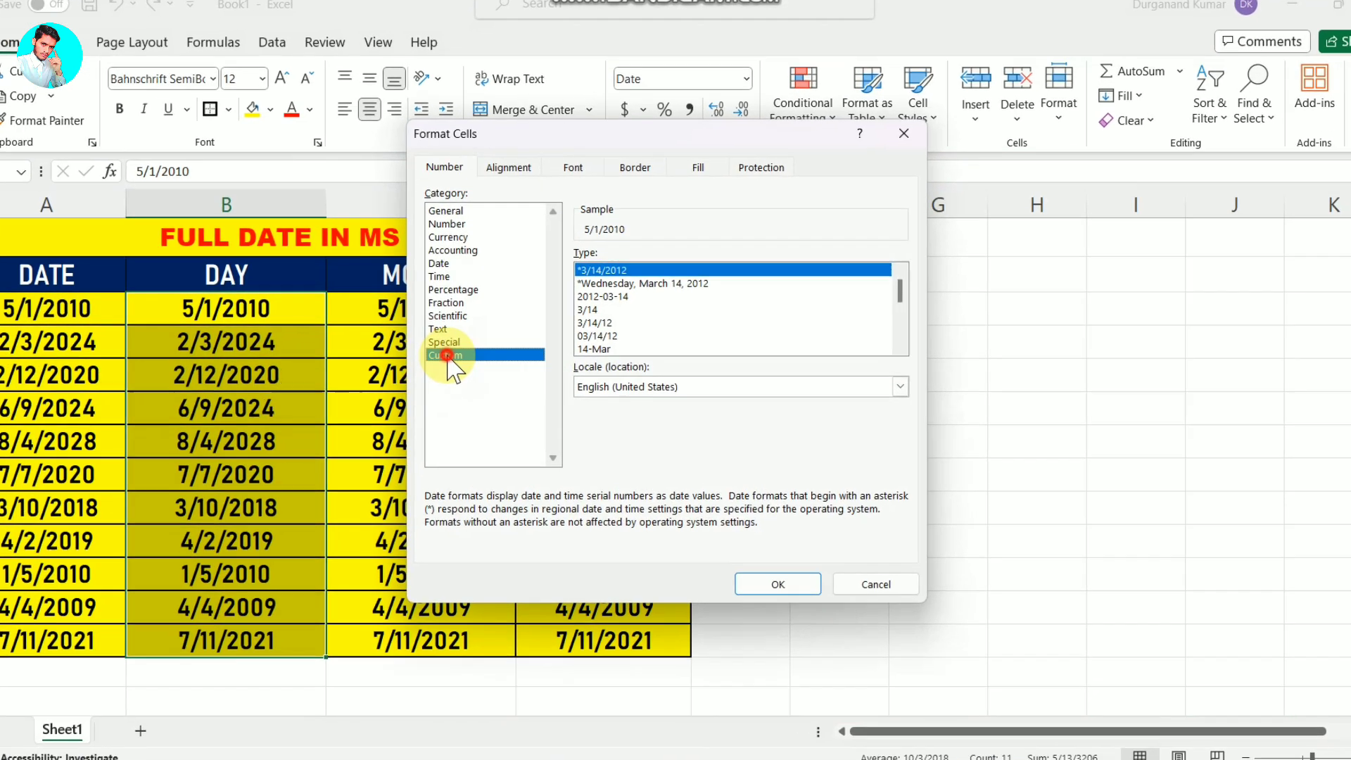
left_click(473, 341)
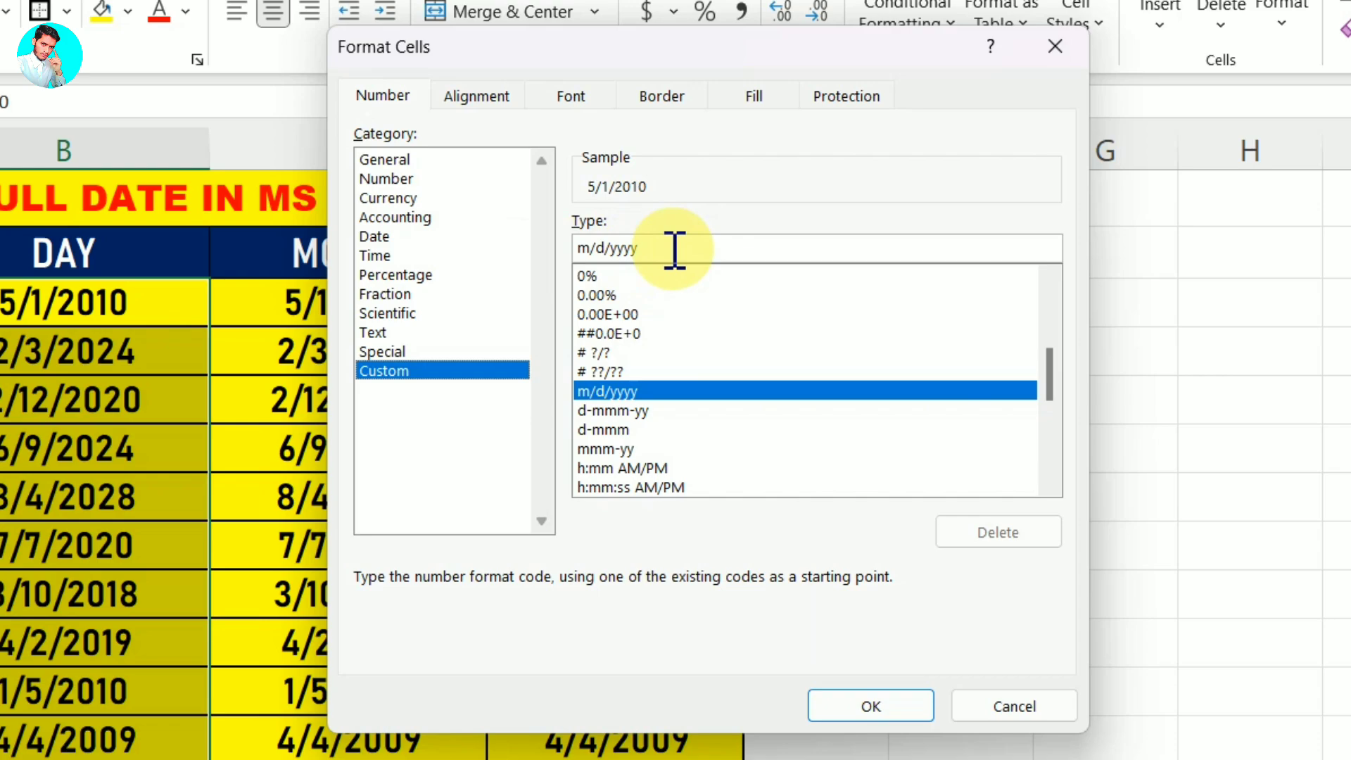
left_click_drag(653, 251, 565, 257)
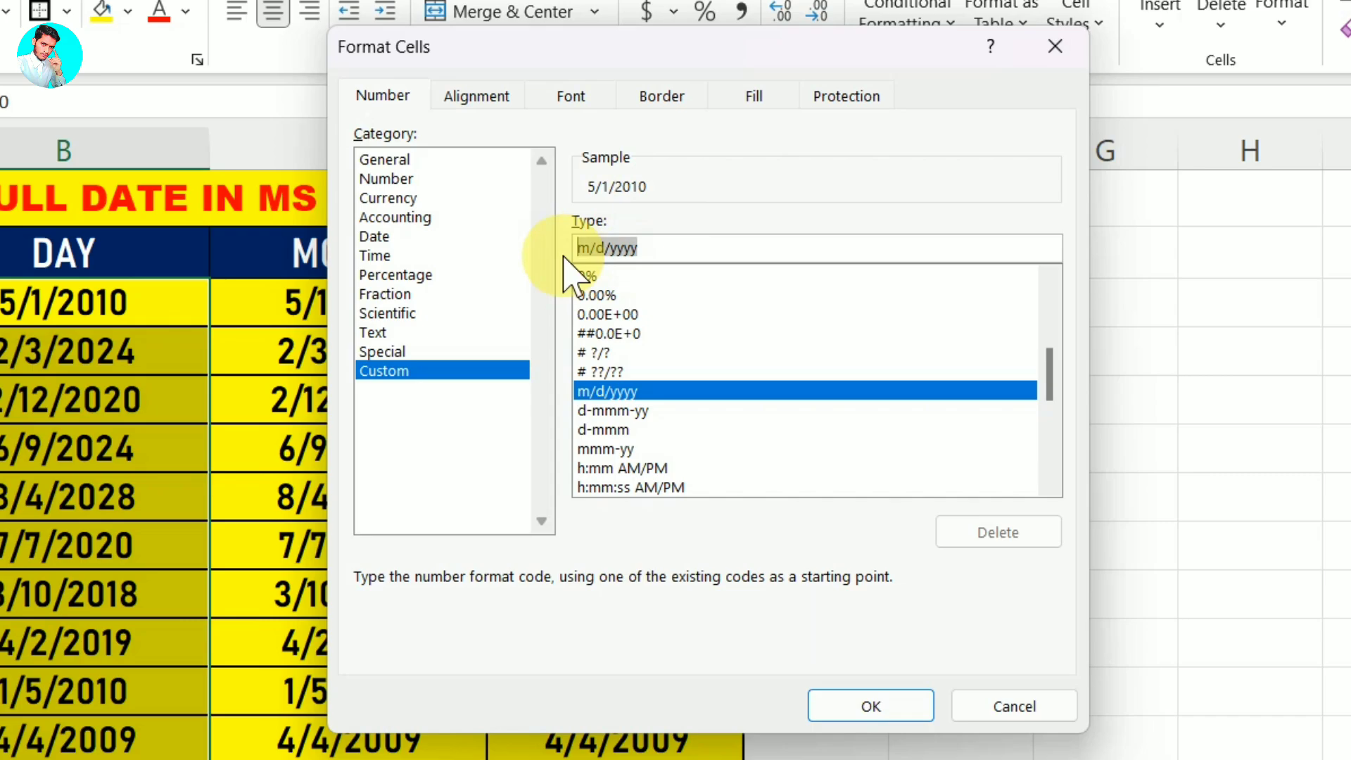
type("DDDD")
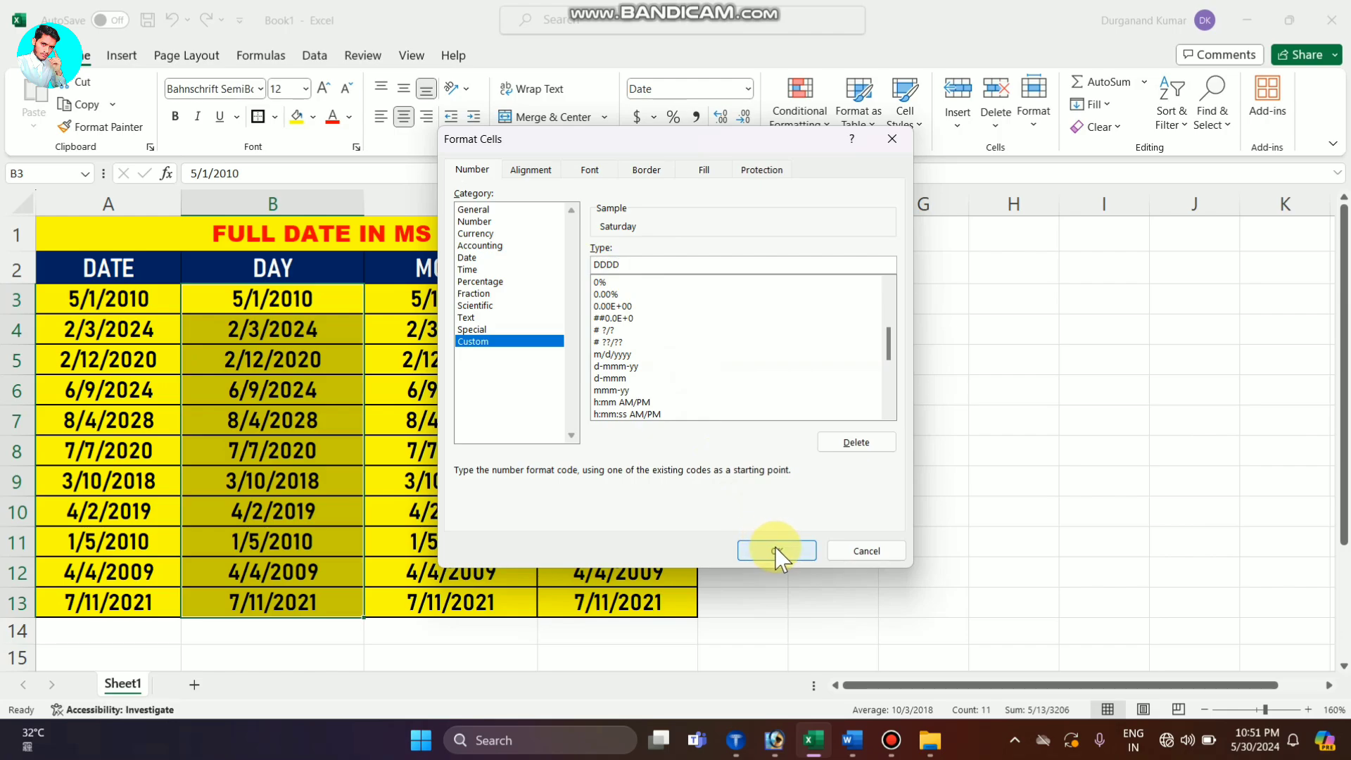
left_click(775, 547)
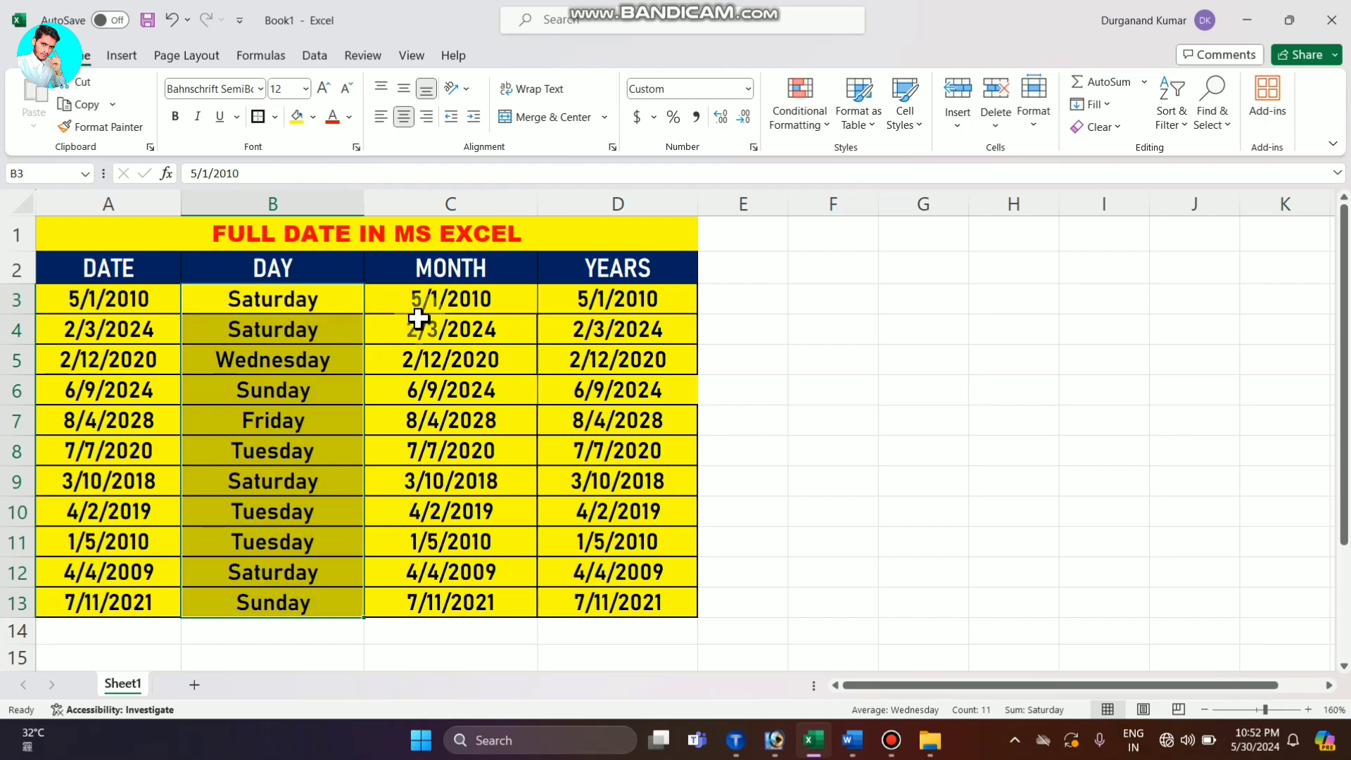
Step: Give C3:C13 the custom format MMMM so MONTH shows full month names like May
left_click(432, 303)
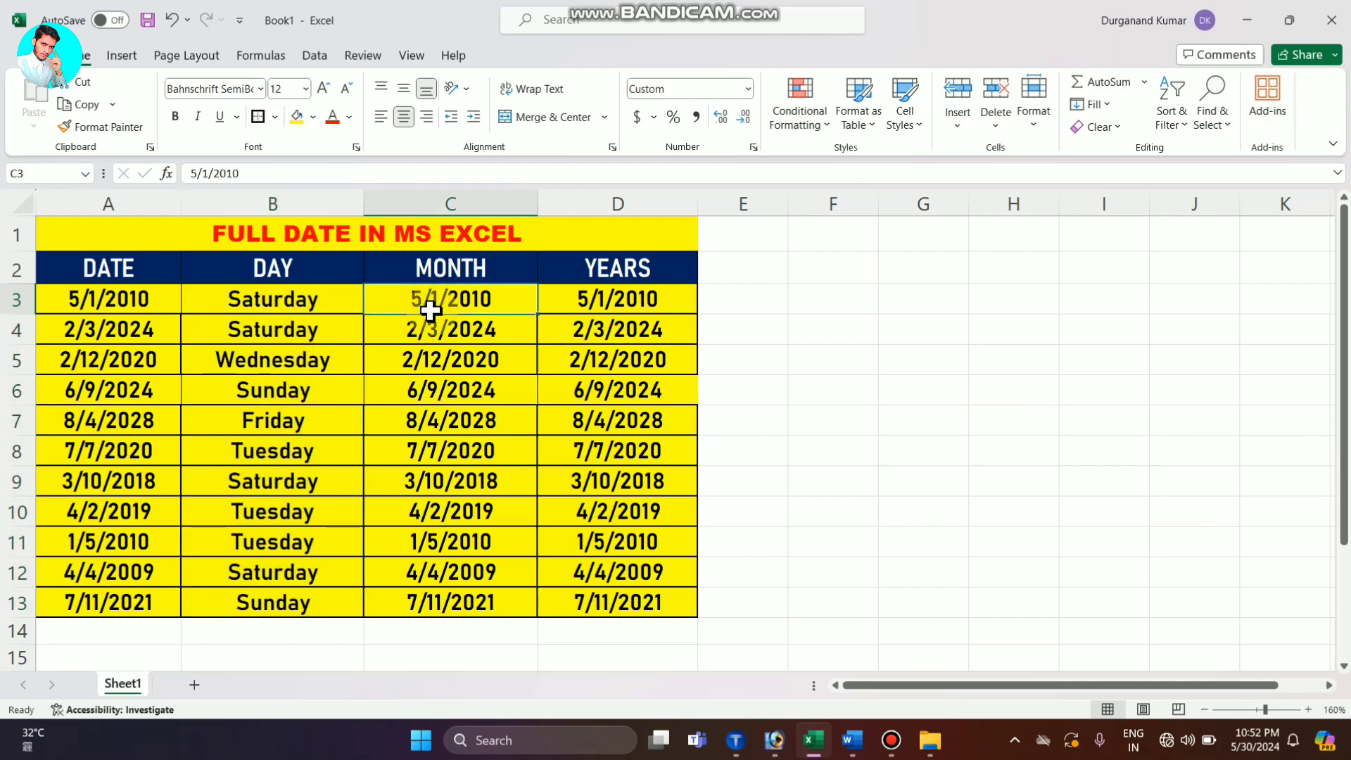
left_click_drag(430, 310, 444, 600)
left_click(426, 299)
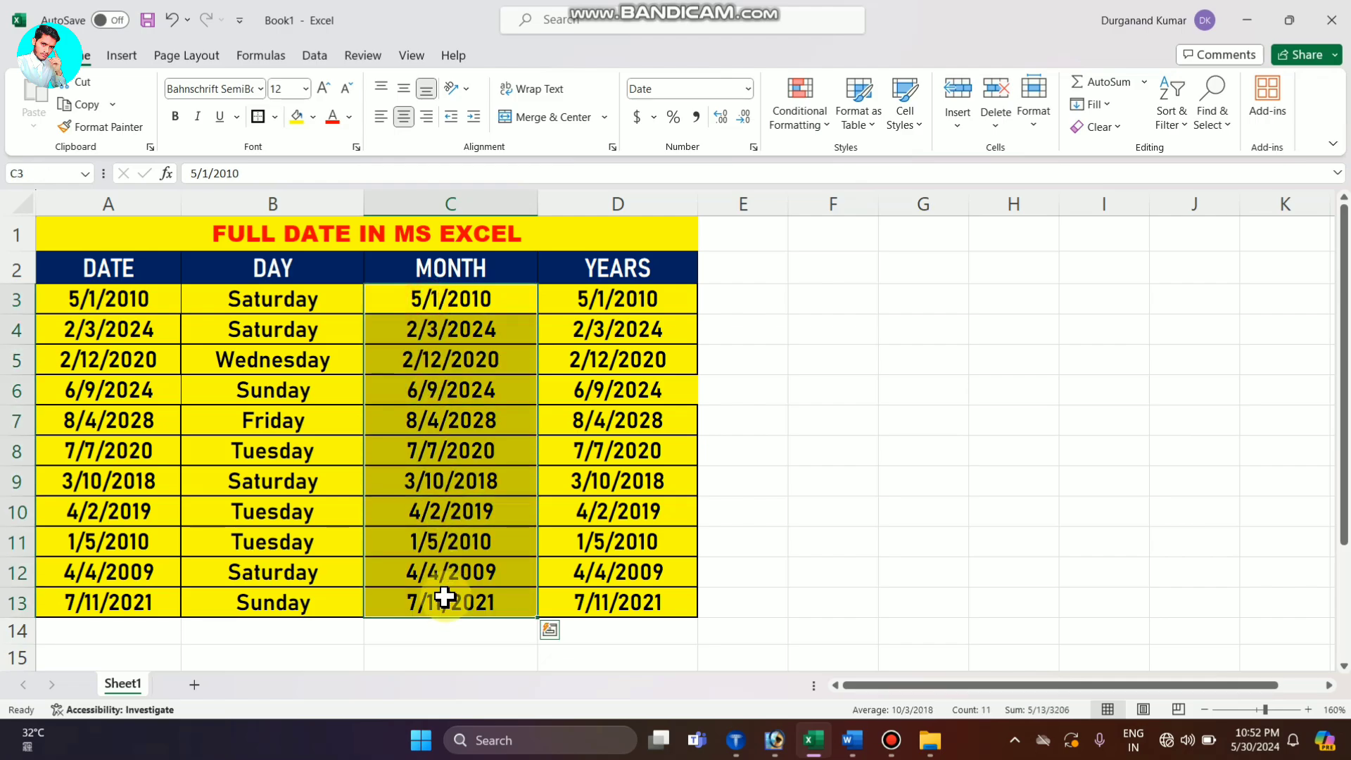
key("ctrl+1")
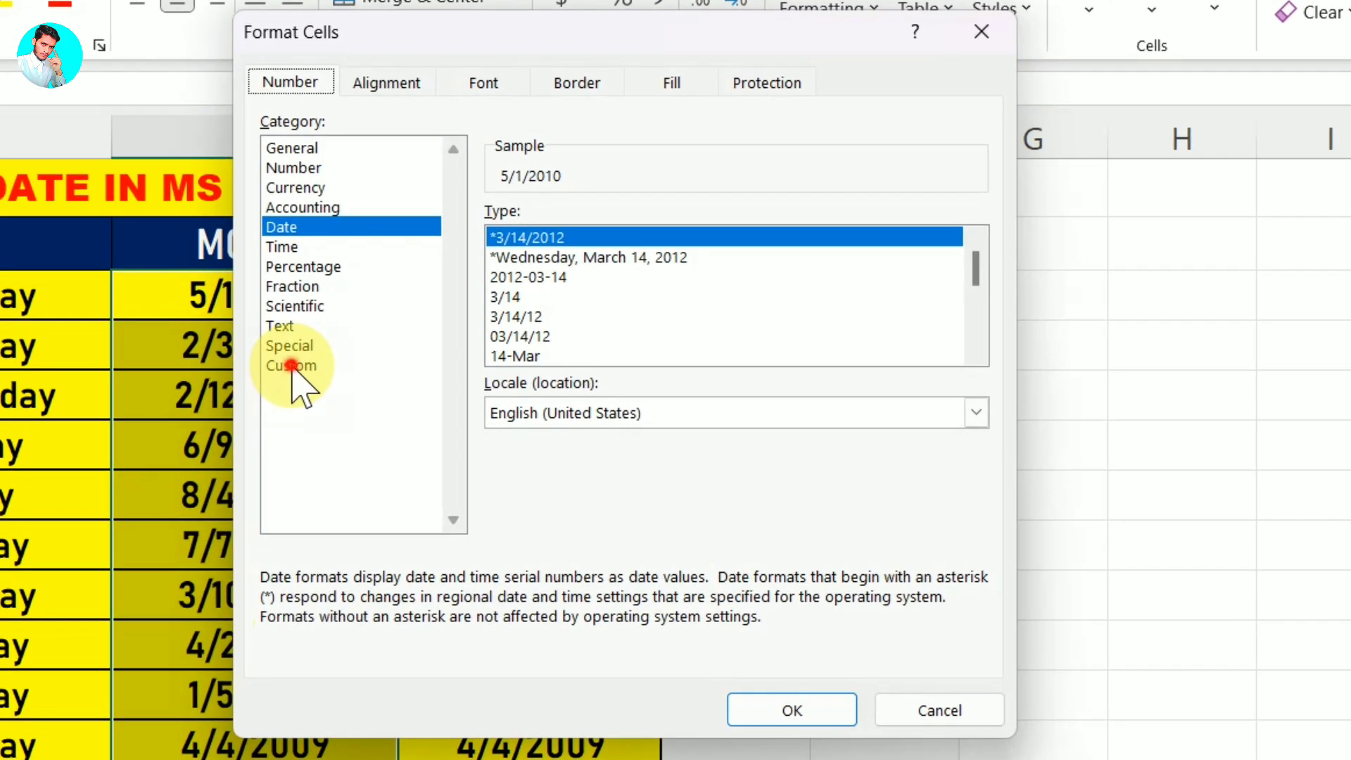
left_click(502, 339)
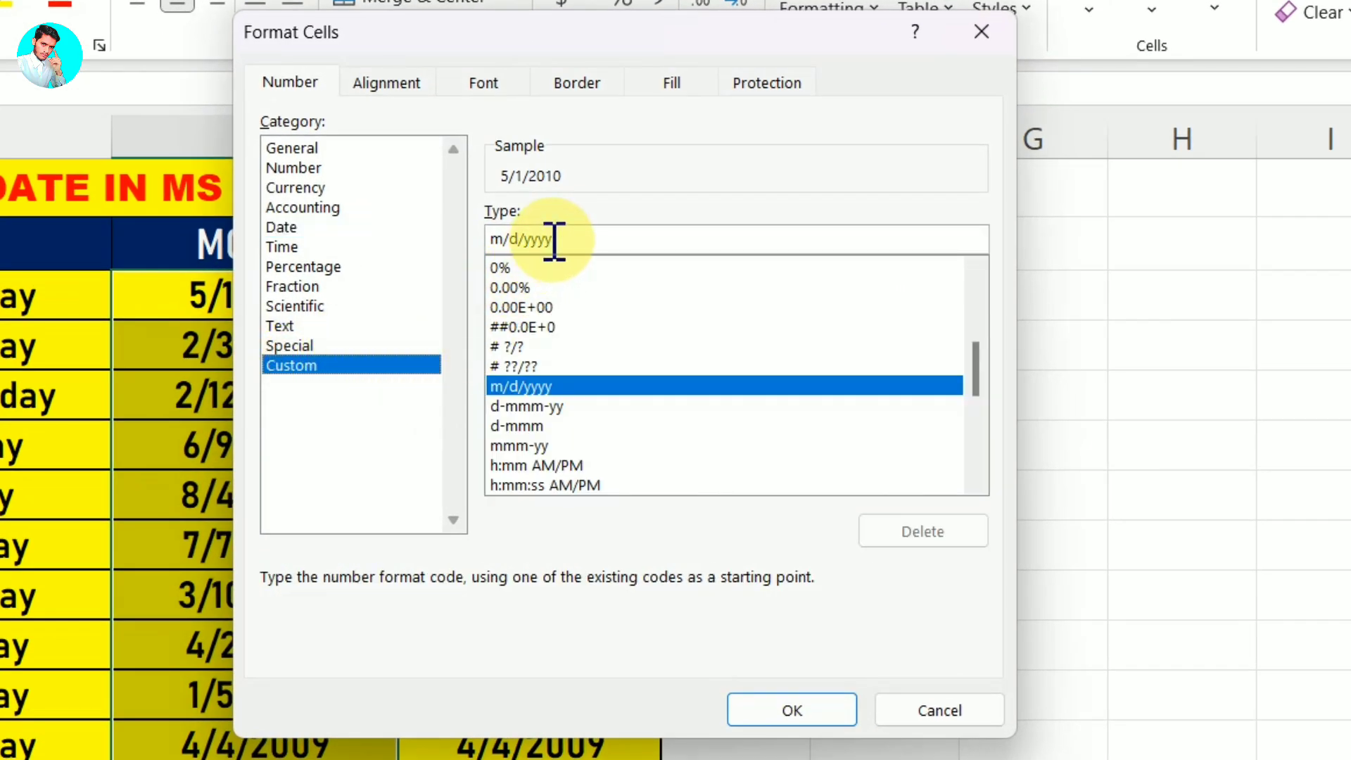
left_click_drag(555, 239, 477, 247)
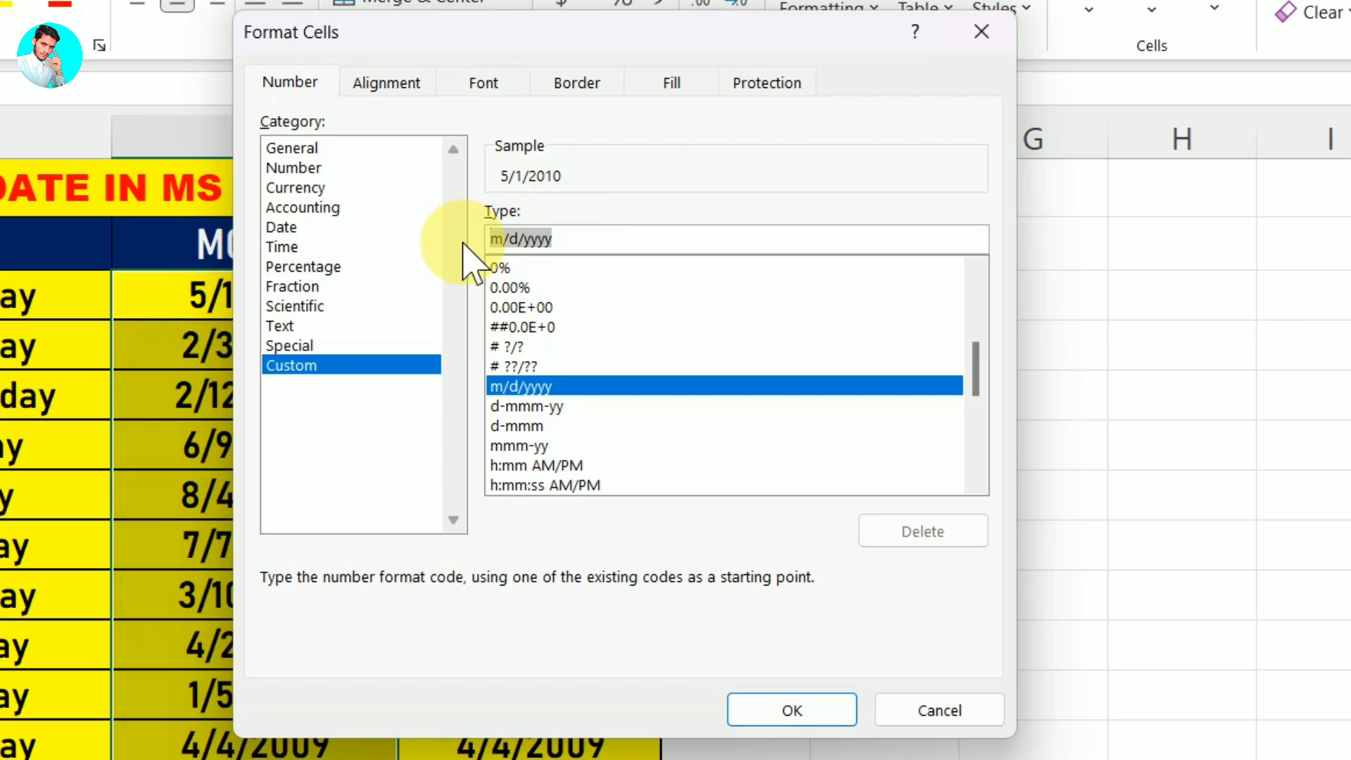
type("MMMM")
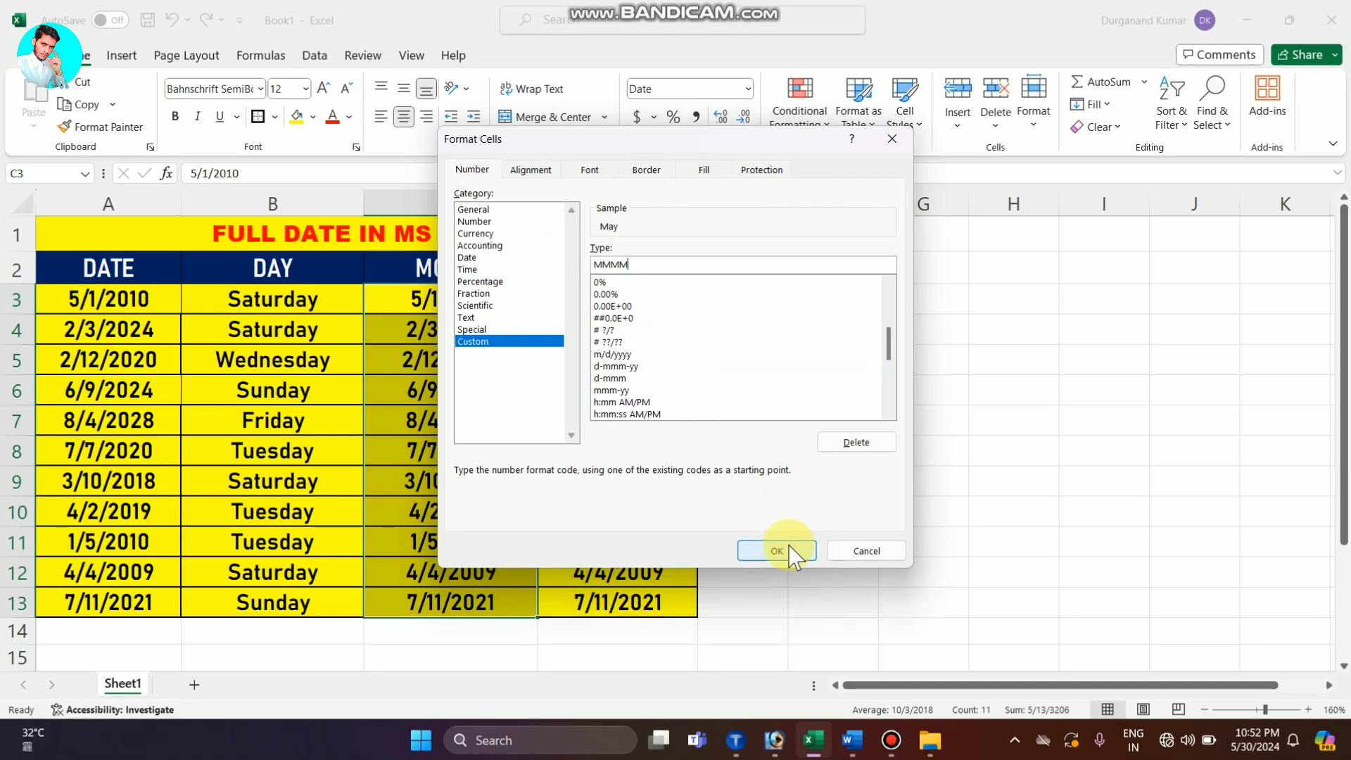
left_click(788, 545)
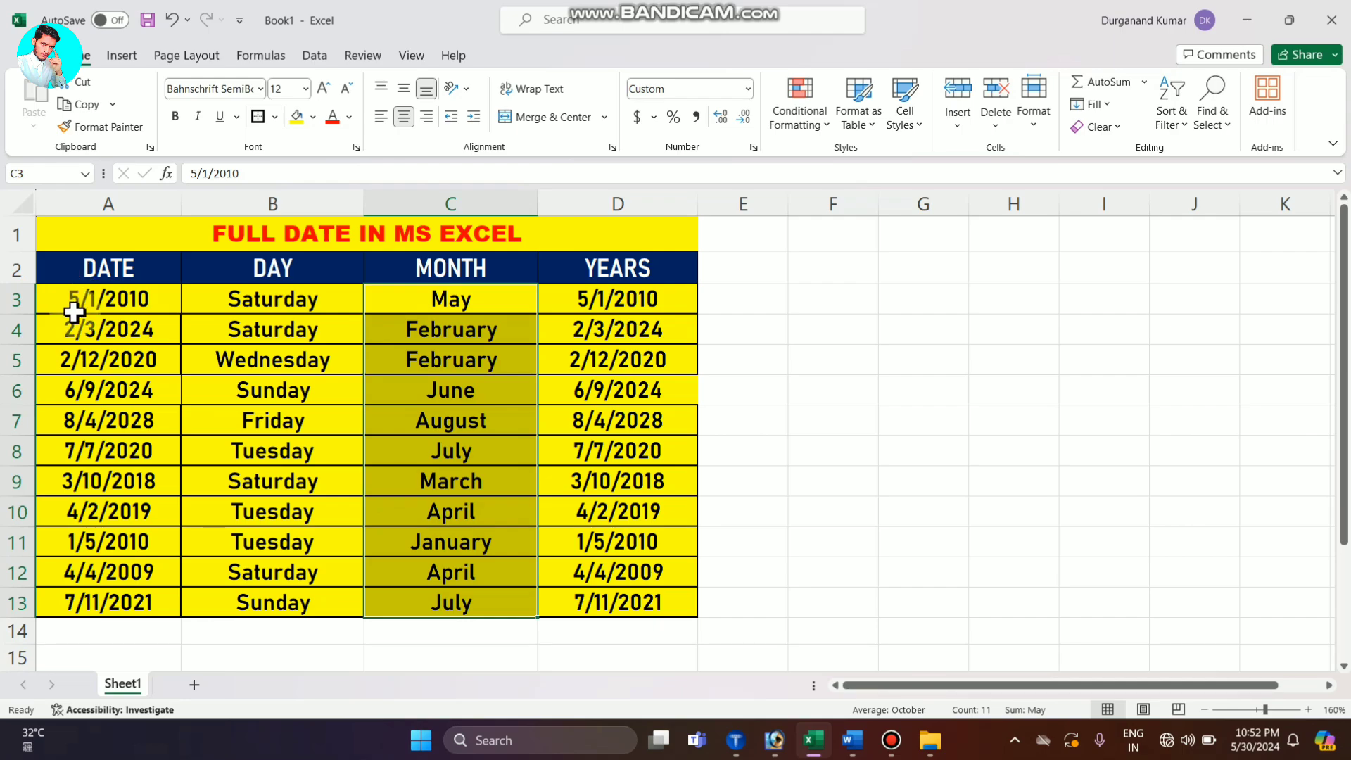
left_click(94, 299)
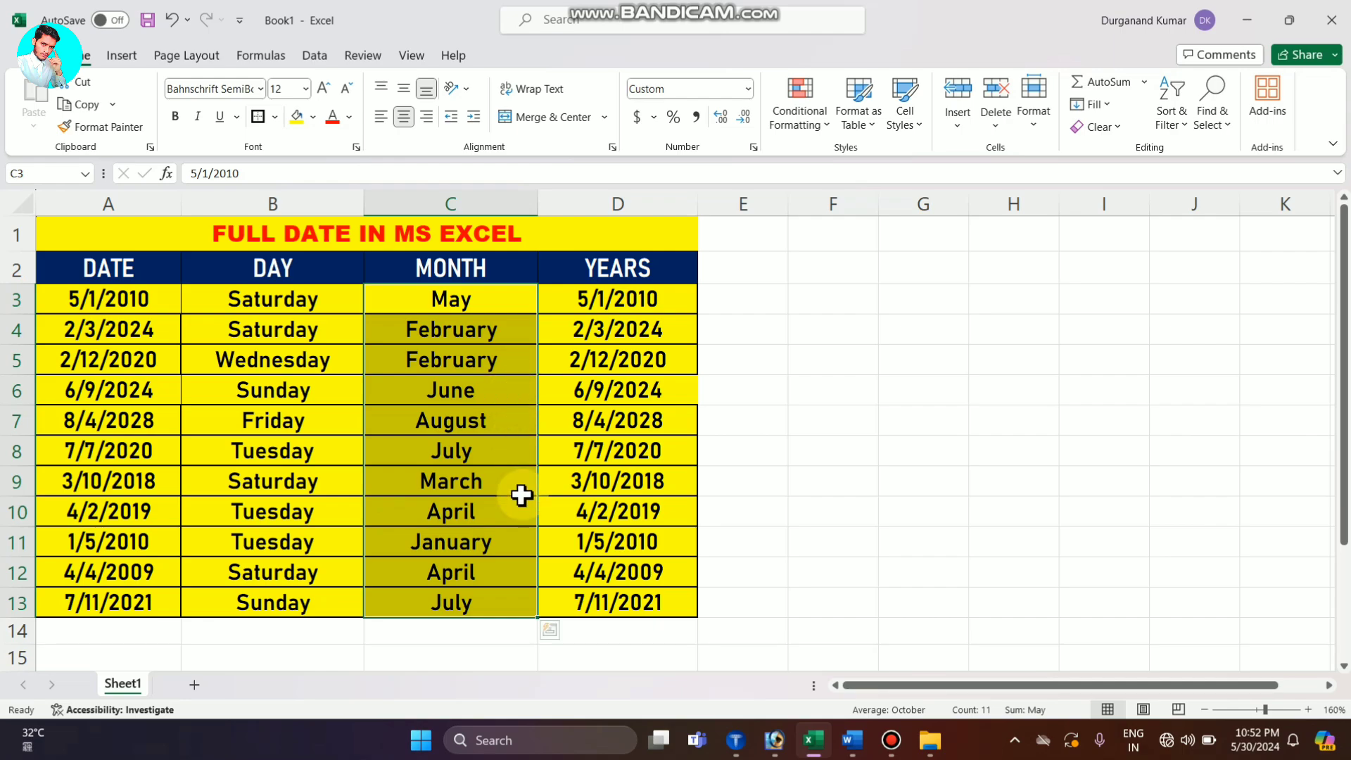
Step: Give D3:D13 the custom format yyyy so YEARS shows only four-digit years like 2010
left_click(483, 603)
left_click(619, 483)
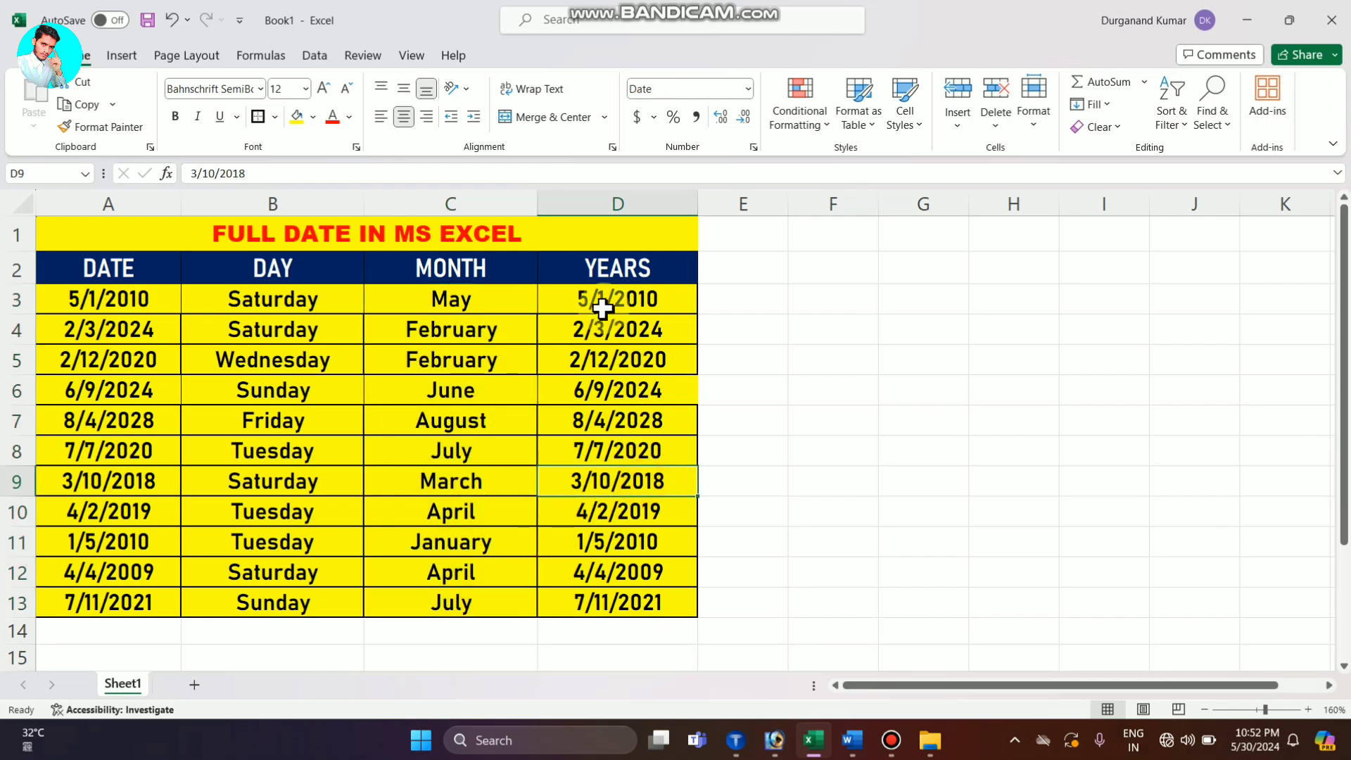
mouse_move(605, 299)
left_mouse_down()
mouse_move(594, 511)
mouse_move(609, 598)
left_mouse_up()
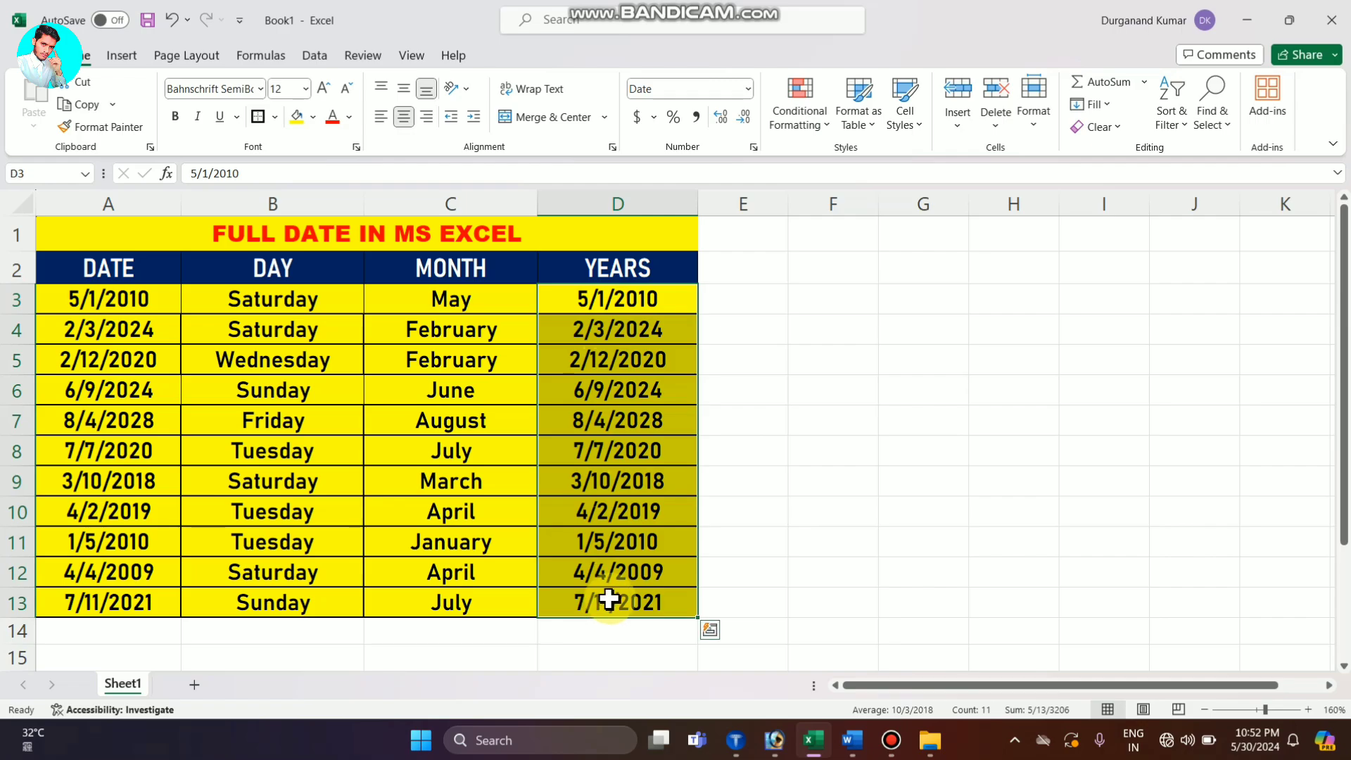
key("ctrl+1")
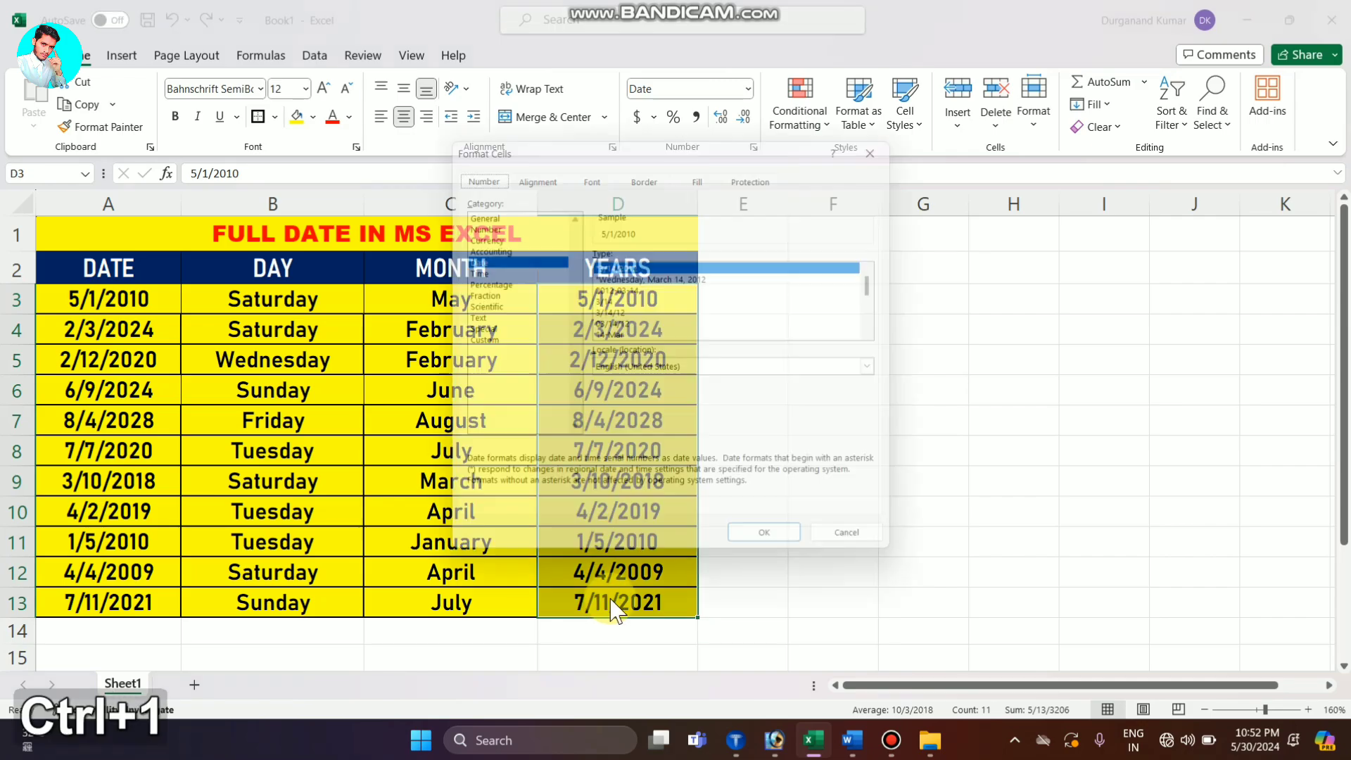
left_click(473, 342)
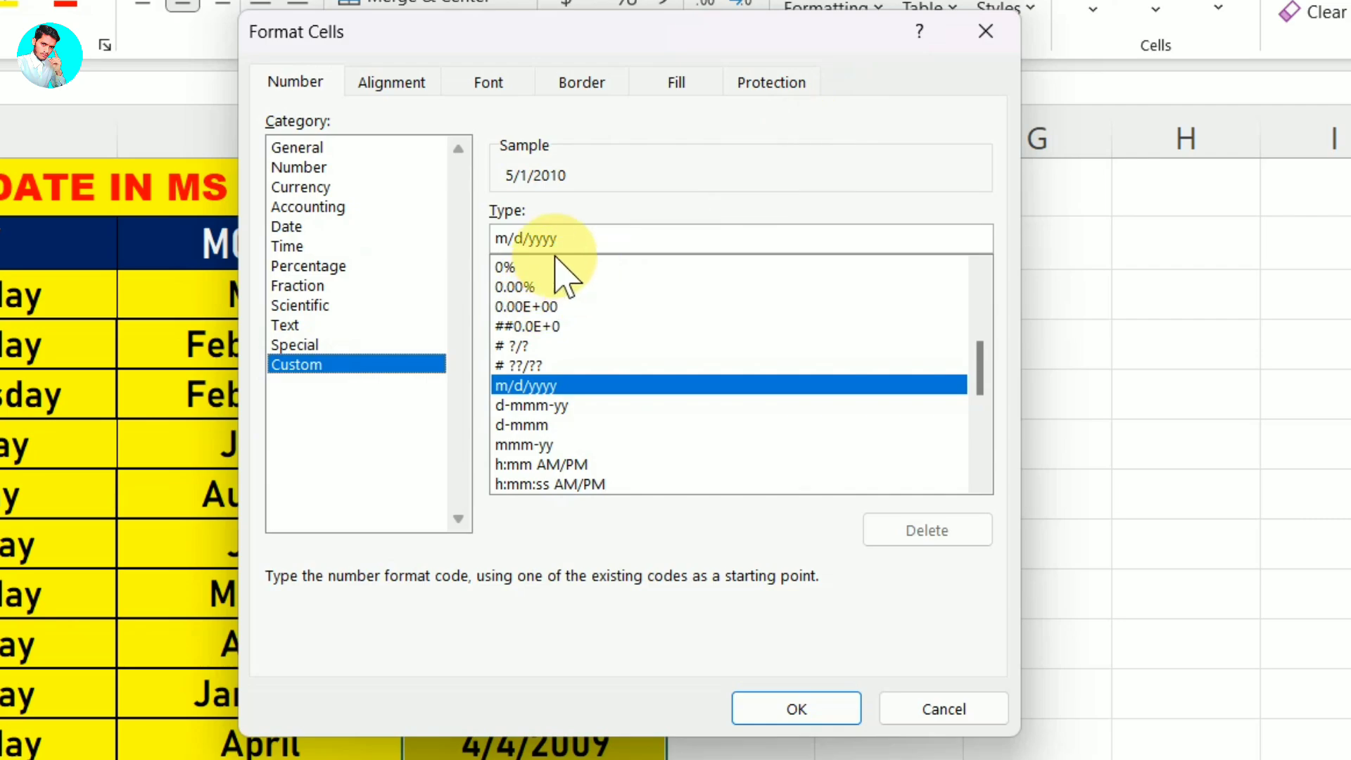
left_click_drag(493, 239, 563, 239)
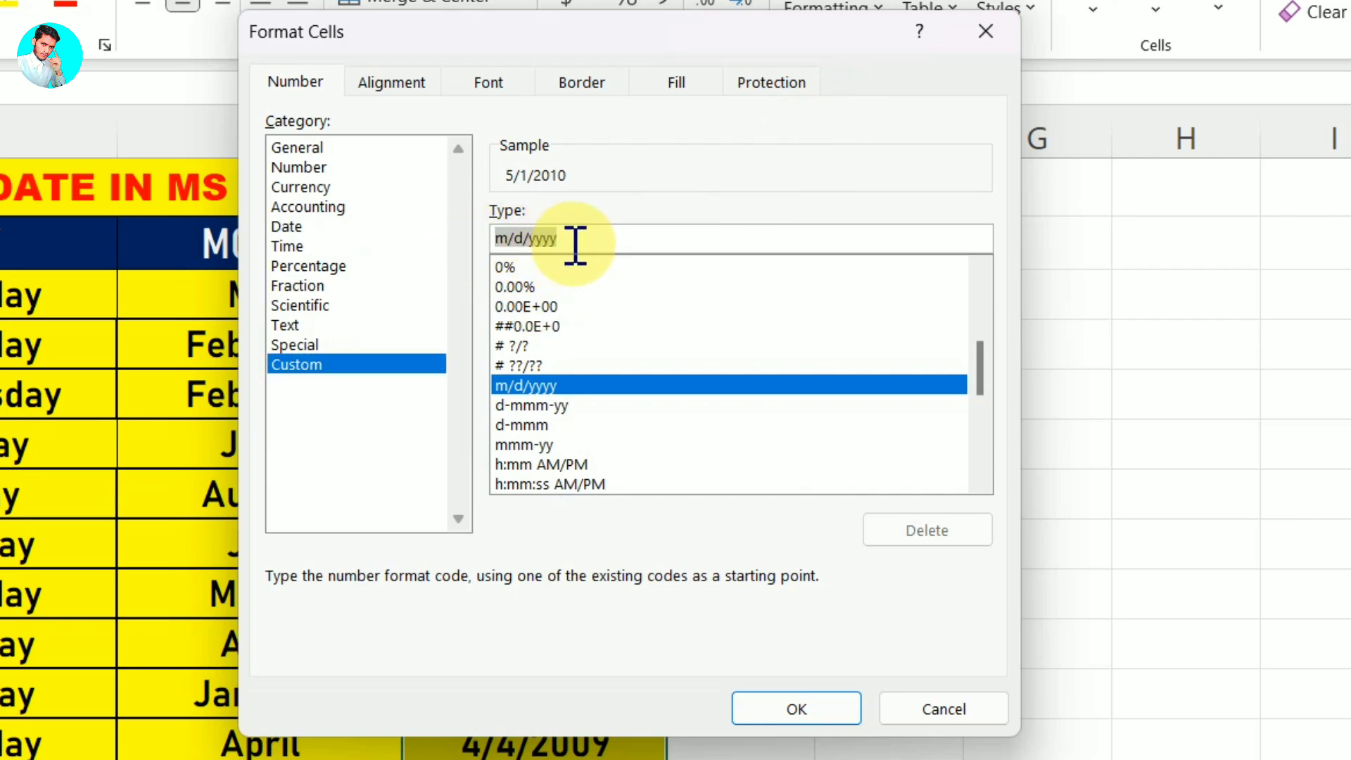
key("BackSpace")
type("YYYY")
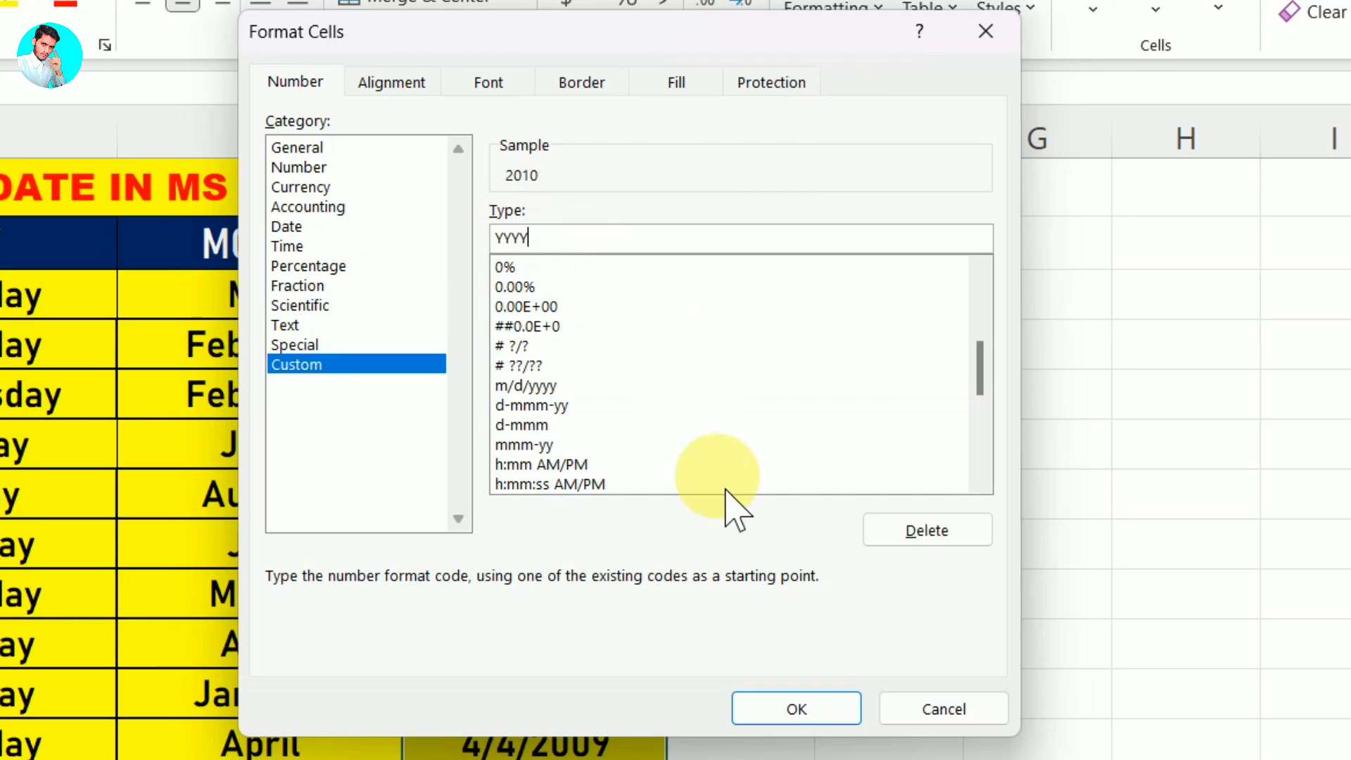
left_click(844, 716)
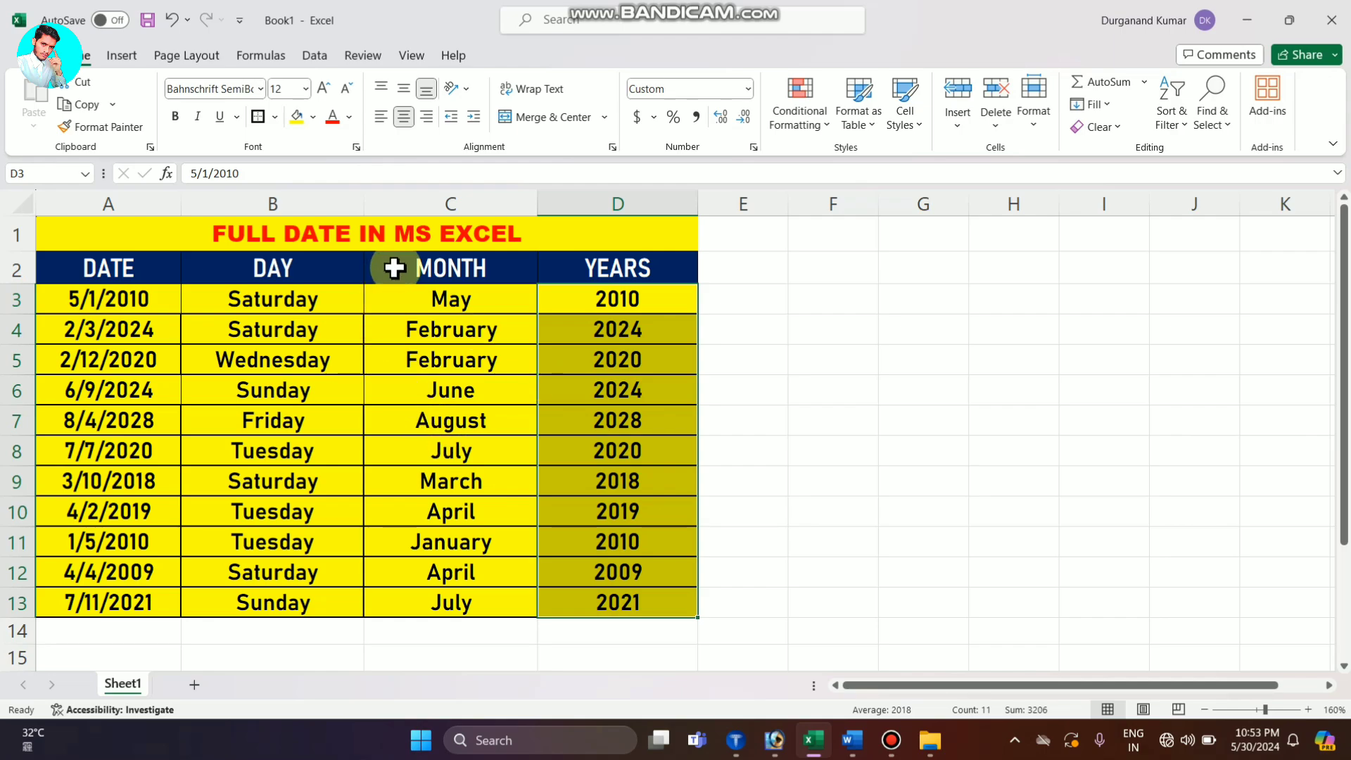
left_click(796, 358)
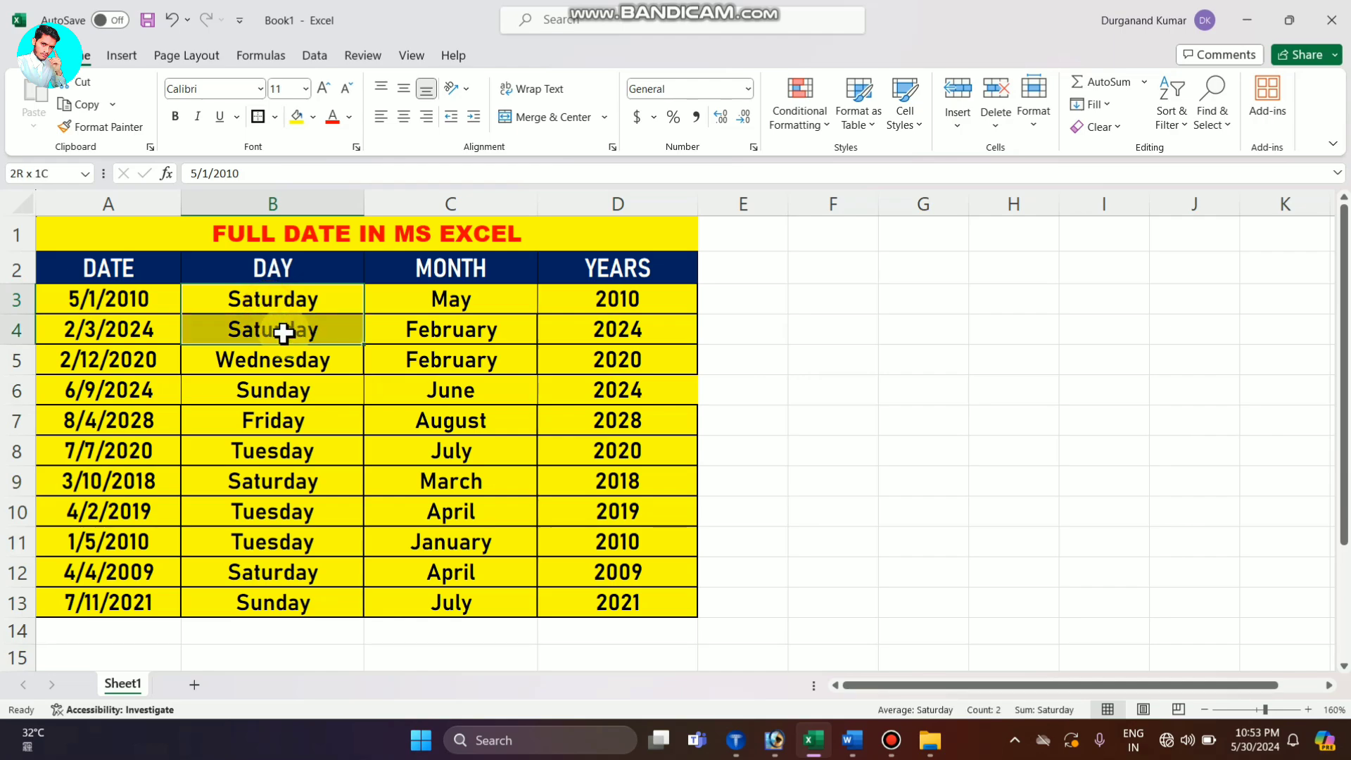
left_click_drag(266, 303, 486, 578)
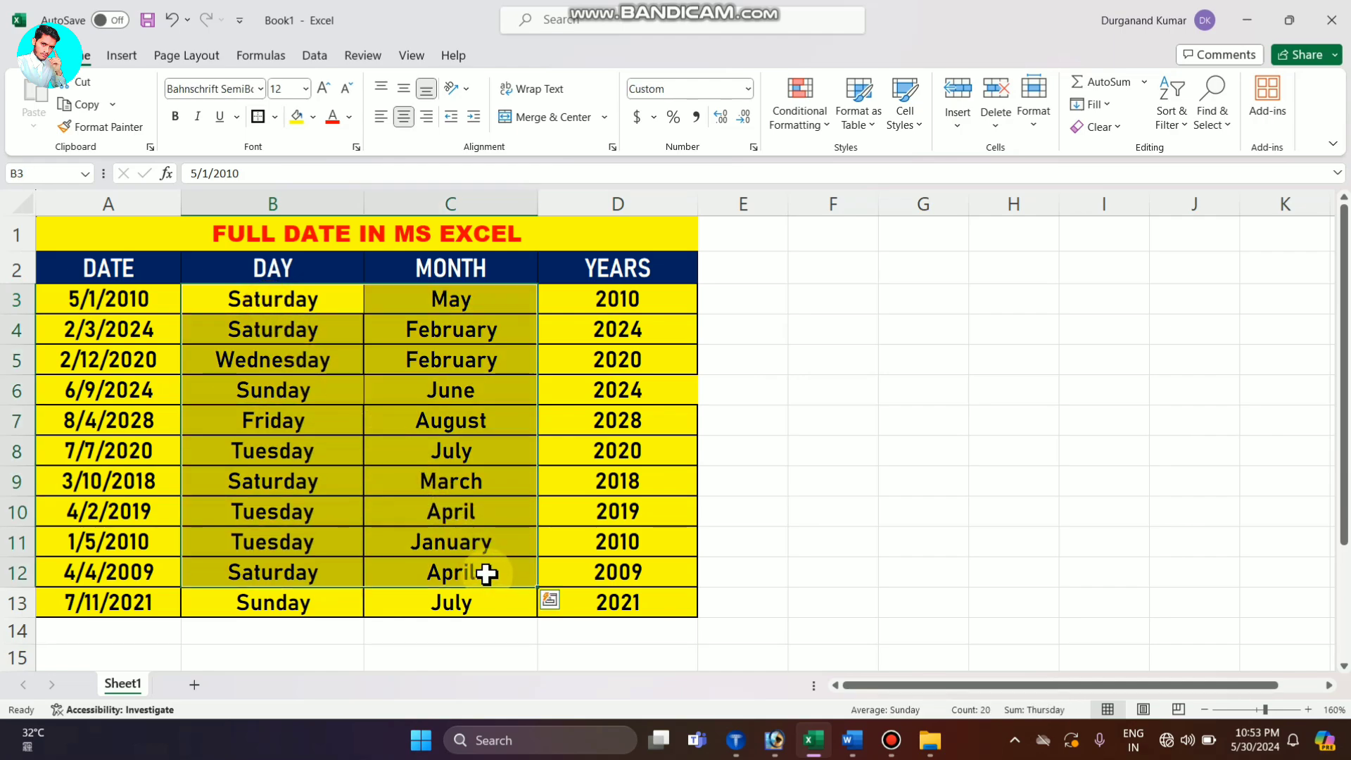